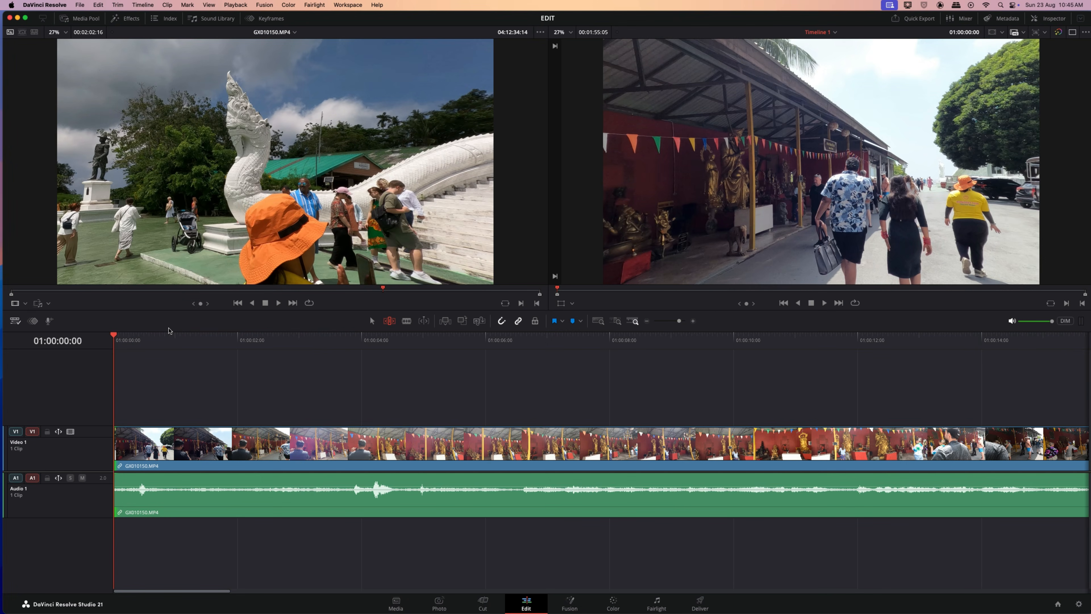
key("super+z")
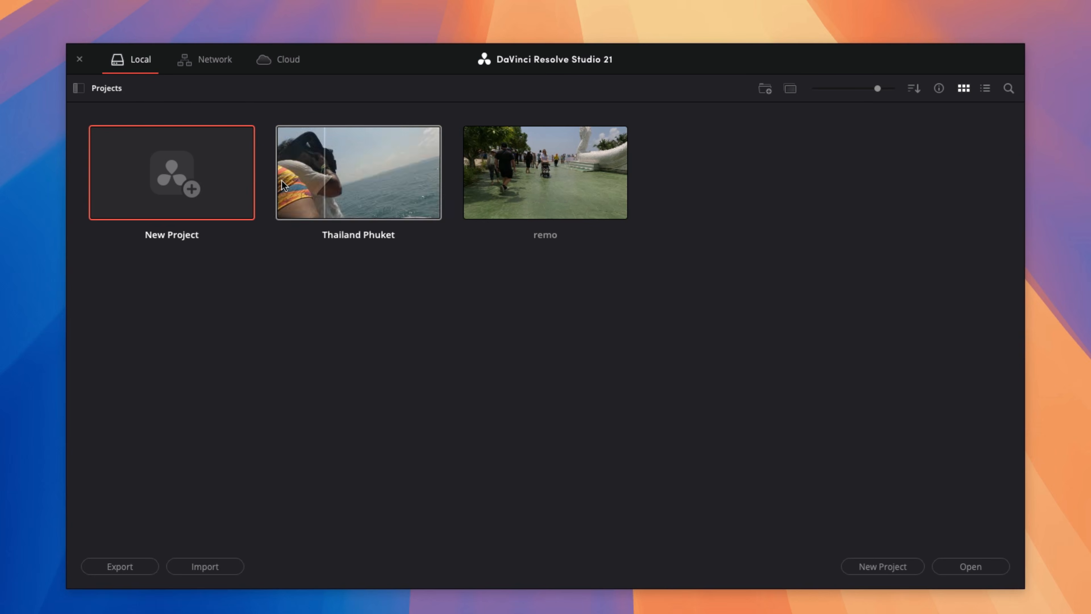
Create a new local project named EDIT, keeping the default media location
double_click(190, 176)
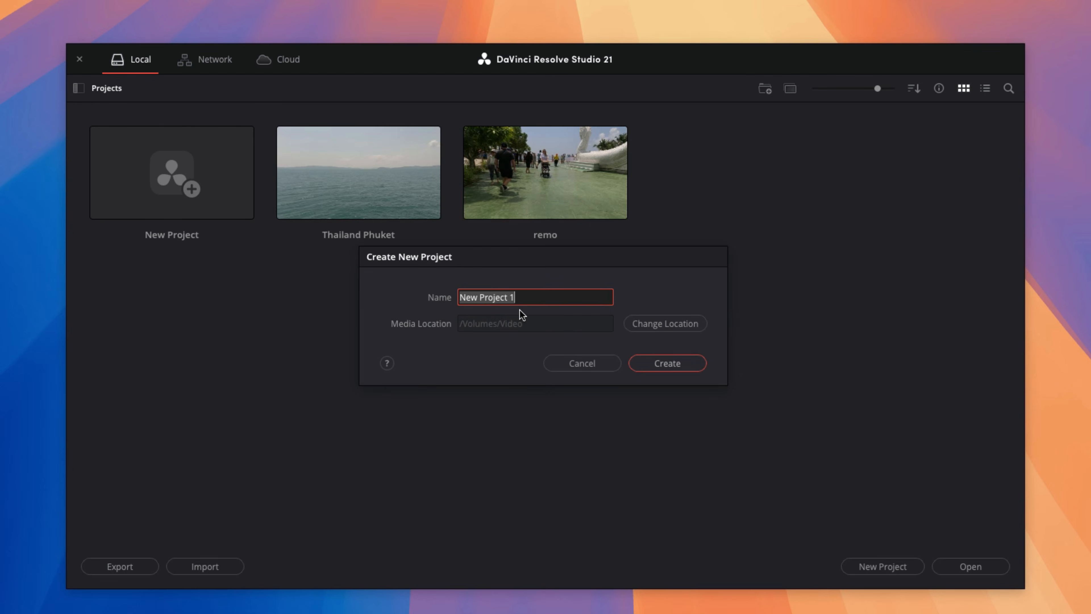
type("TE")
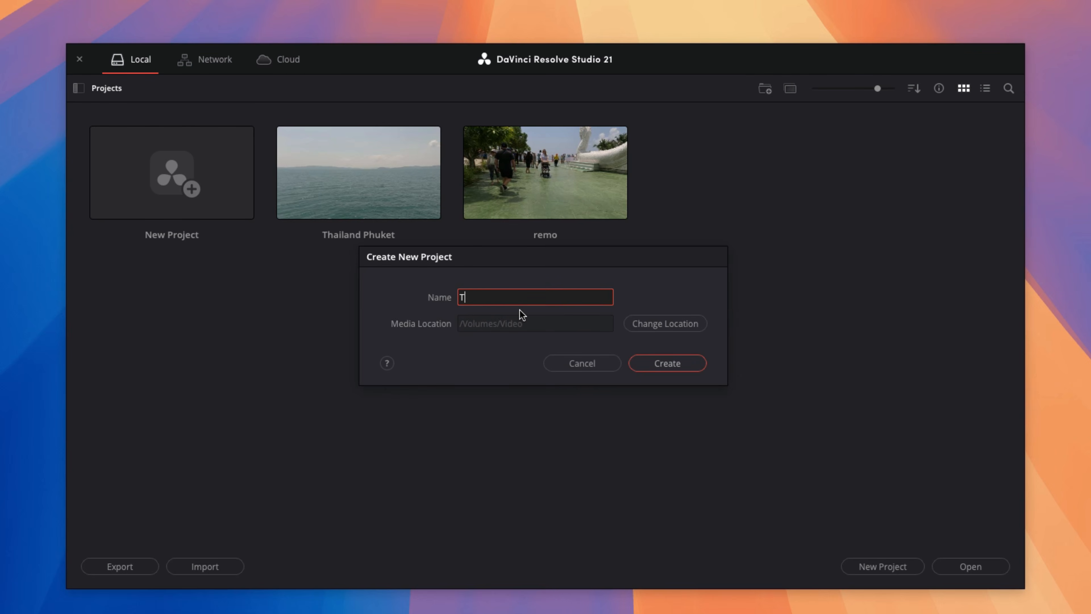
type("ST")
key("BackSpace")
key("BackSpace")
key("BackSpace")
key("BackSpace")
type("EDIT")
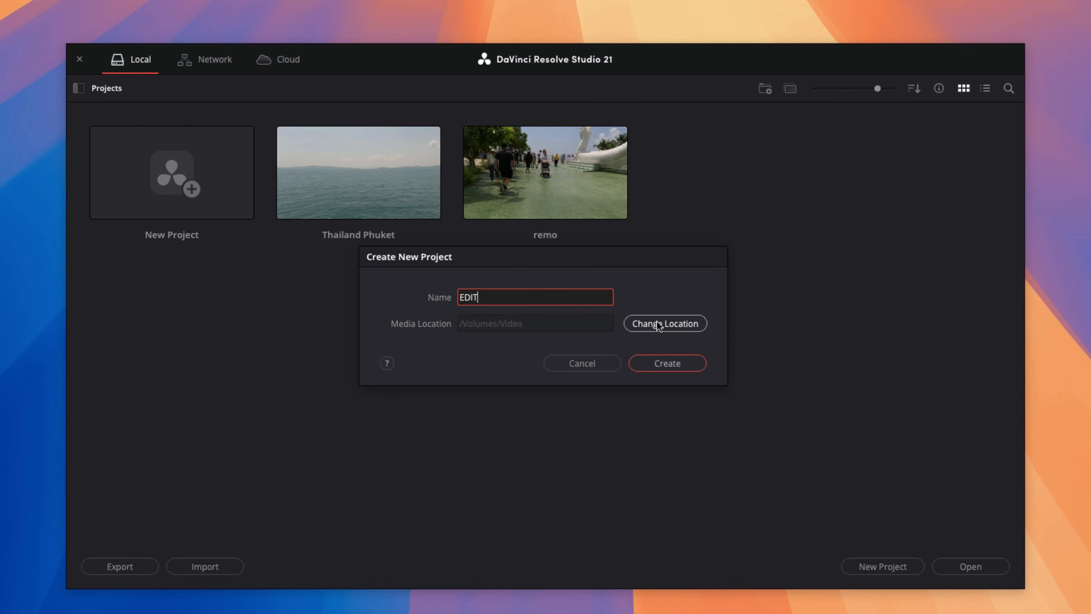
left_click(674, 363)
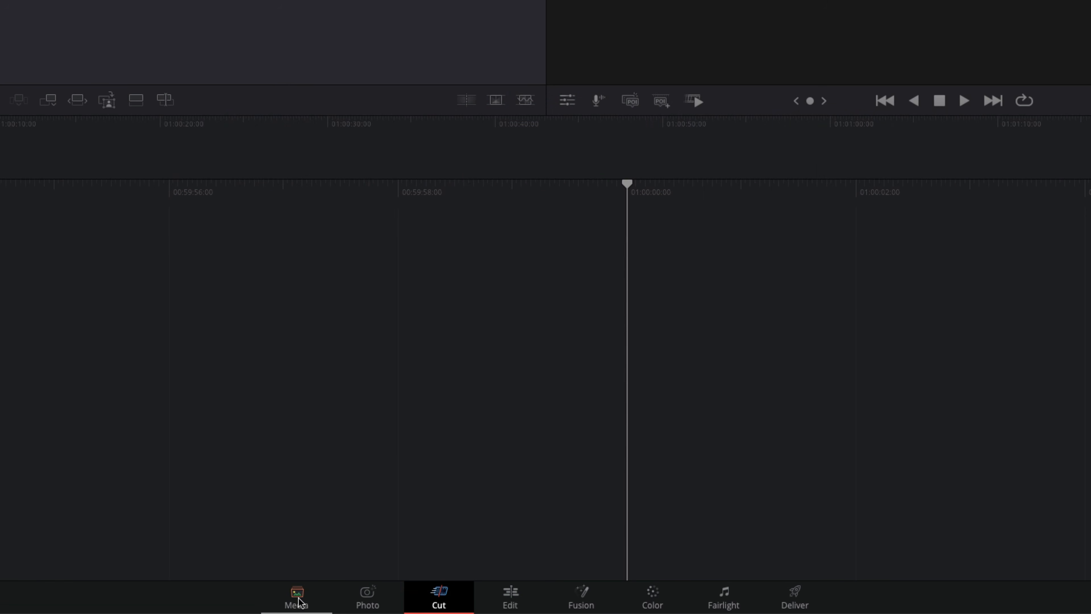
Tour the Media, Photo, Cut, Edit, Fusion, Color, Fairlight and Deliver pages of the empty project
left_click(286, 604)
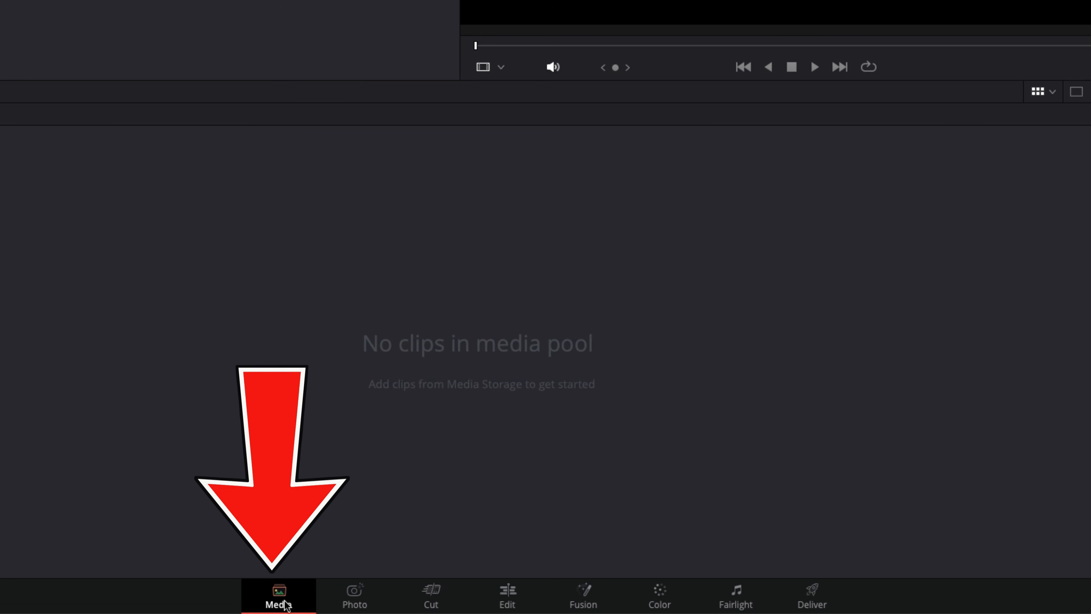
left_click(353, 605)
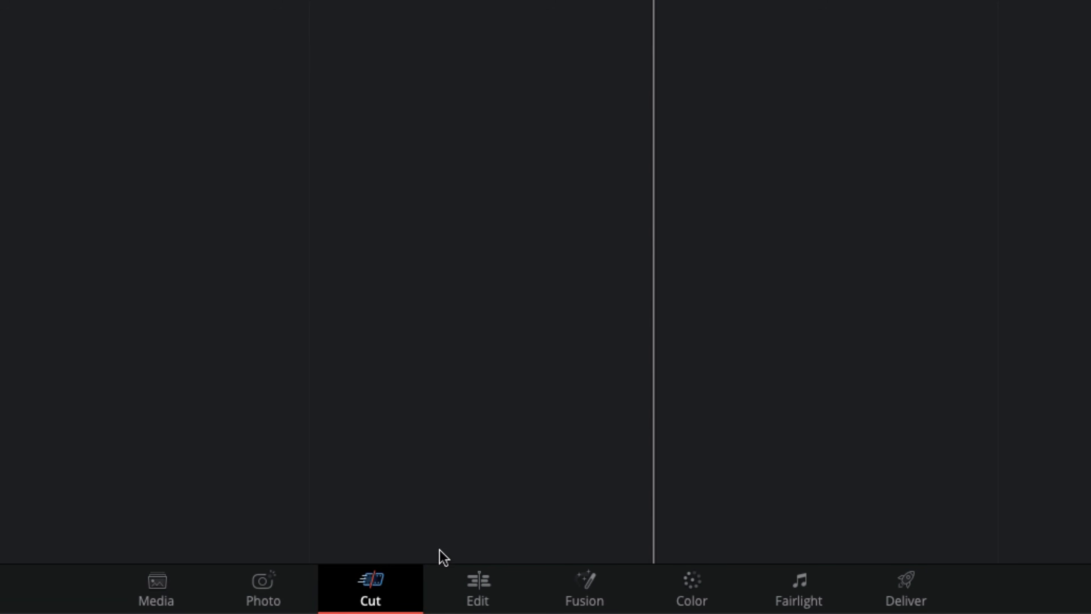
left_click(473, 585)
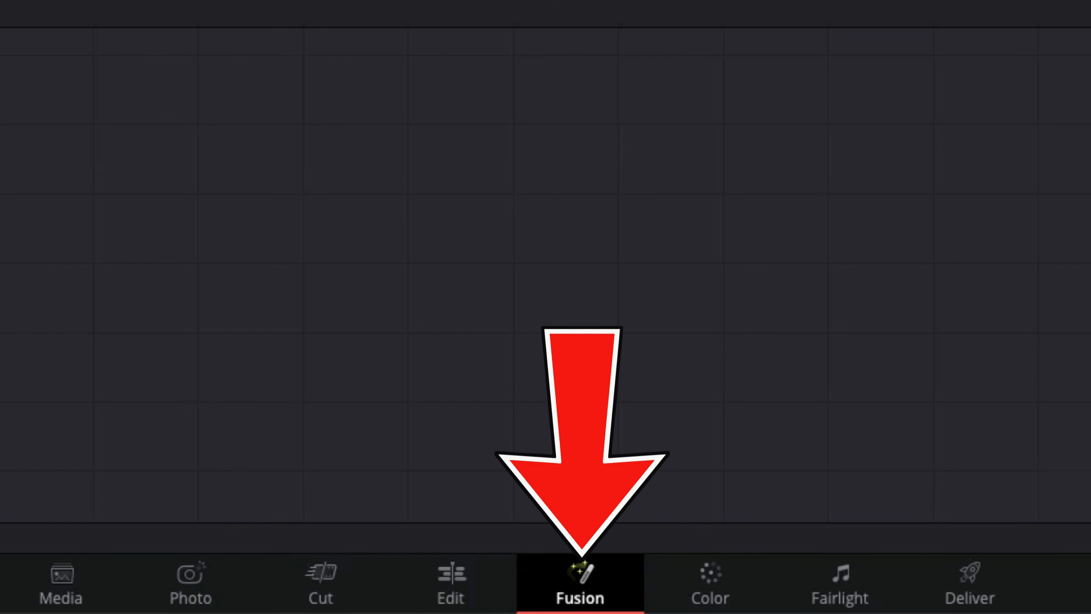
left_click(728, 594)
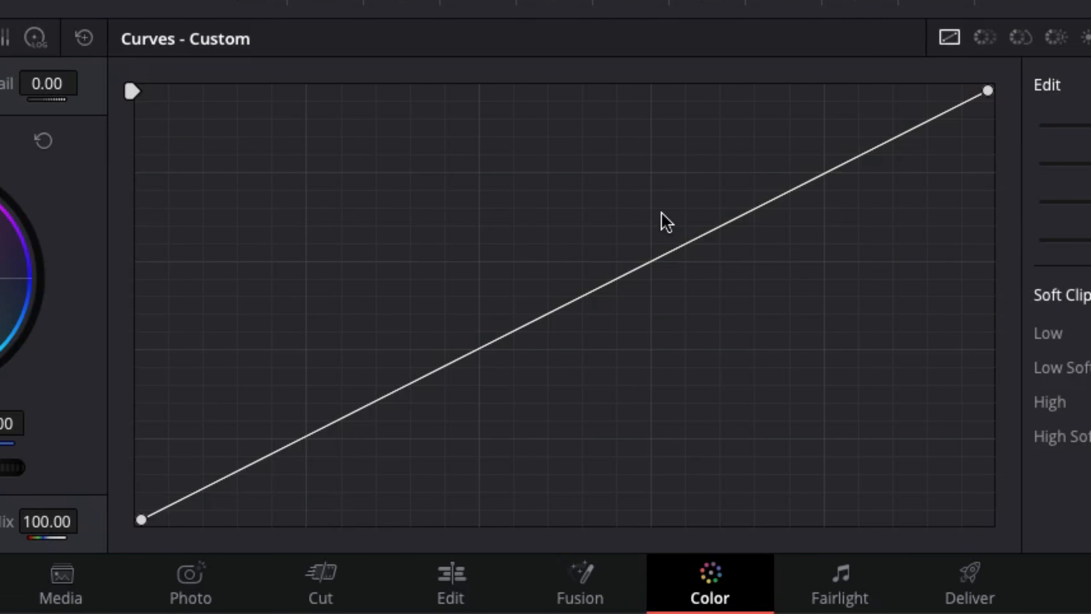
left_click(853, 597)
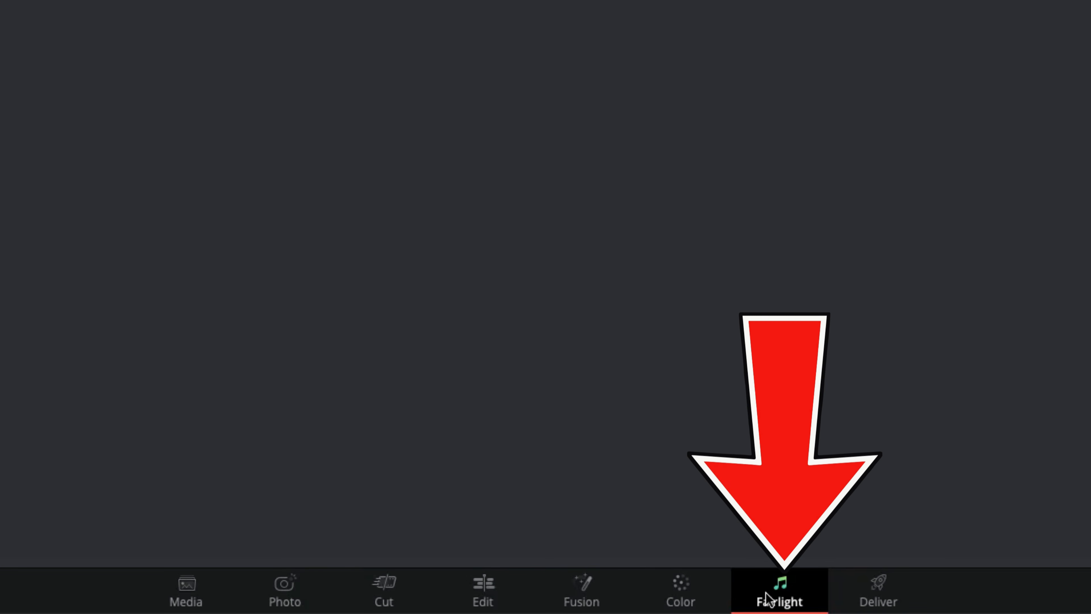
left_click(877, 599)
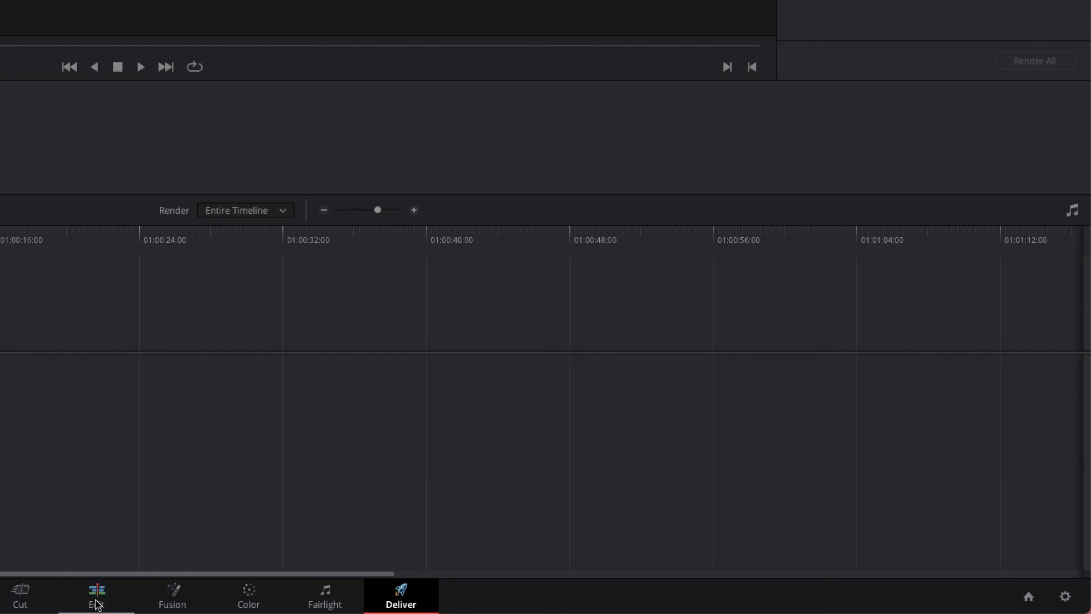
From the Edit page, set the timeline resolution in the project settings to 3840 x 2160 Ultra HD
left_click(96, 598)
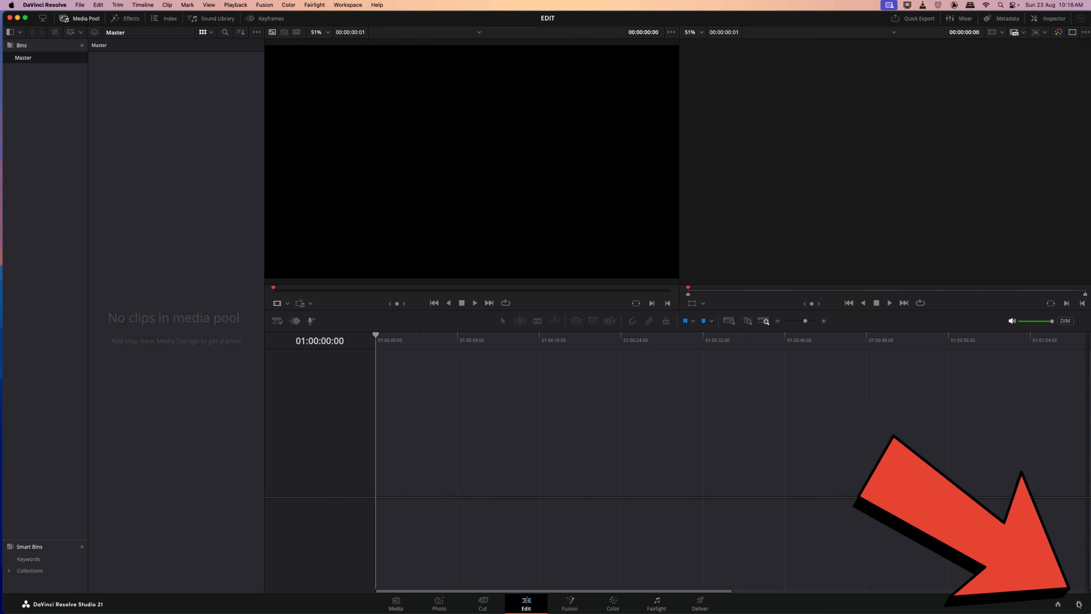
left_click(1079, 603)
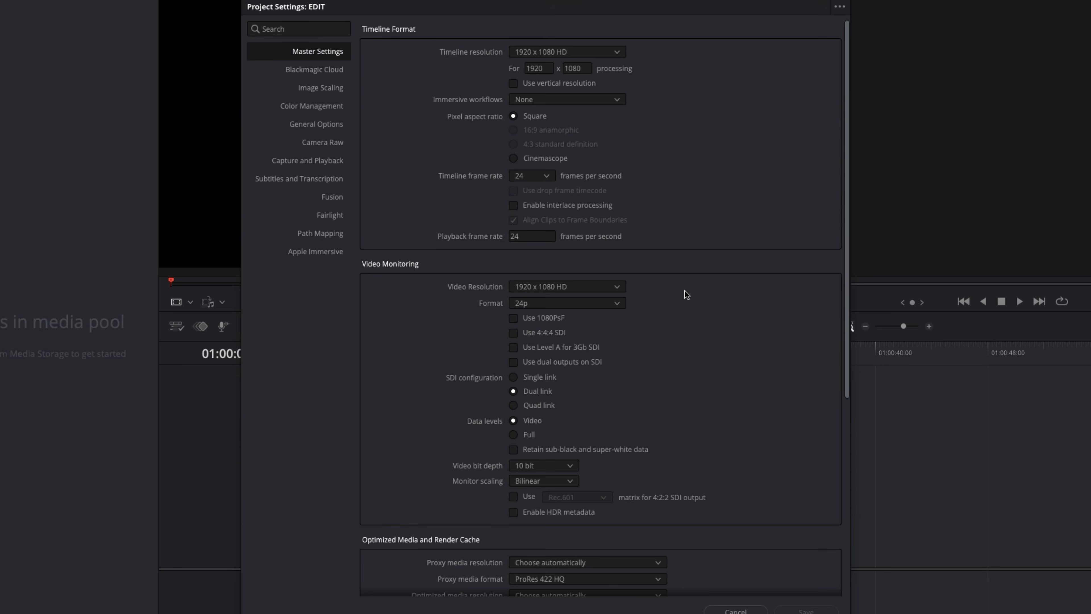
left_click(618, 53)
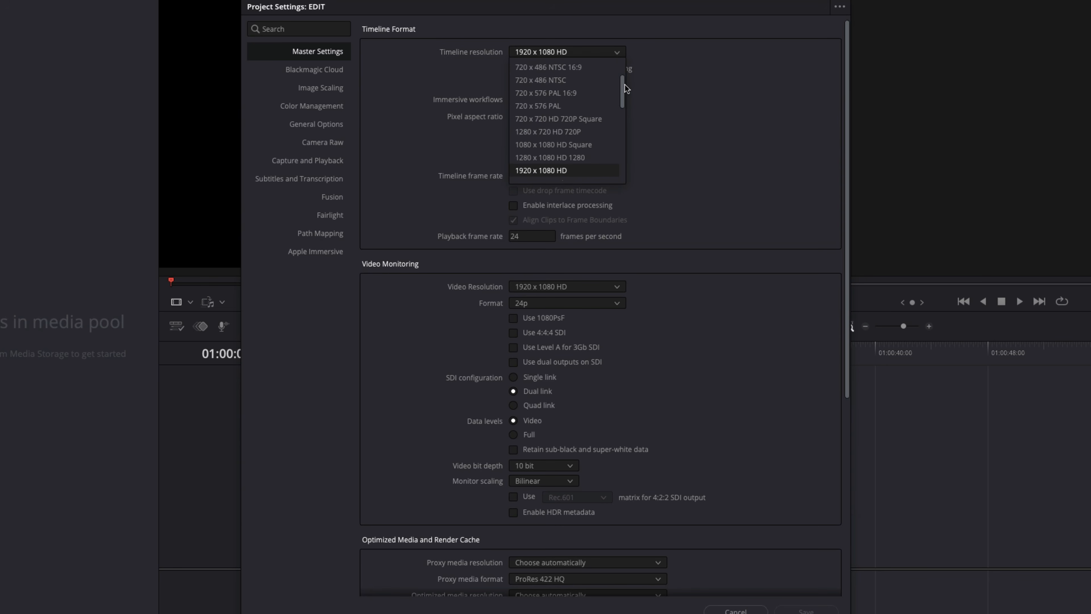
left_click_drag(625, 91, 625, 102)
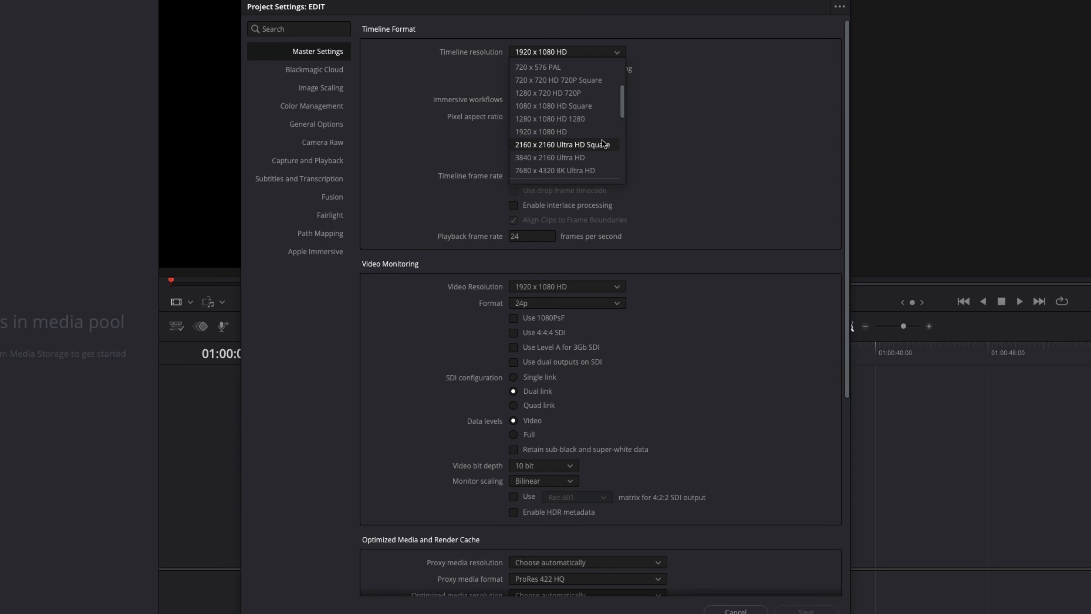
left_click(598, 160)
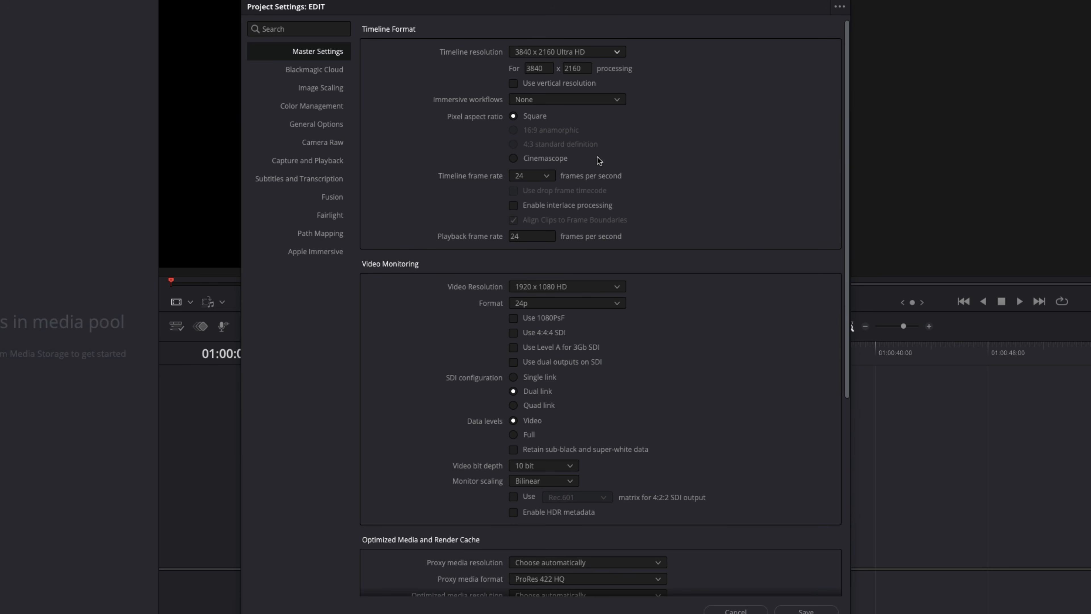
left_click(620, 53)
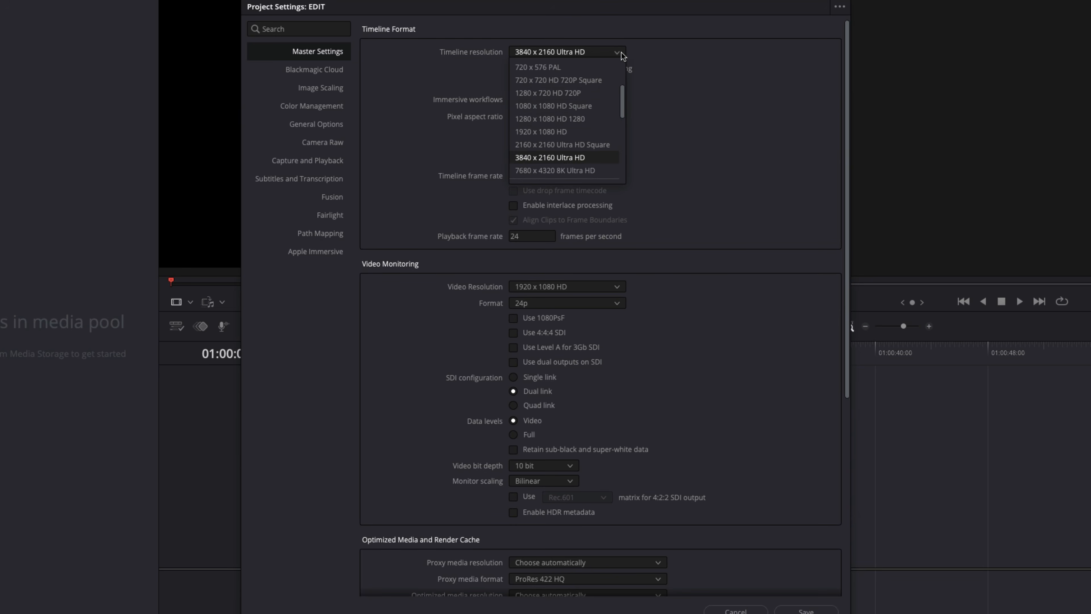
left_click(729, 123)
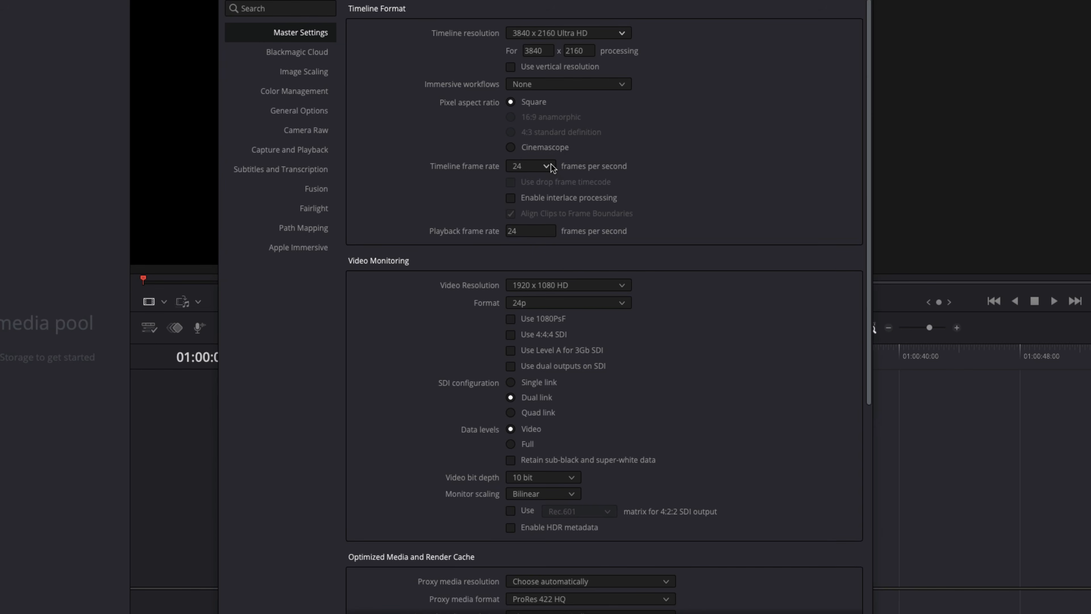
Set the timeline frame rate to 25 frames per second and save the project settings
left_click(552, 167)
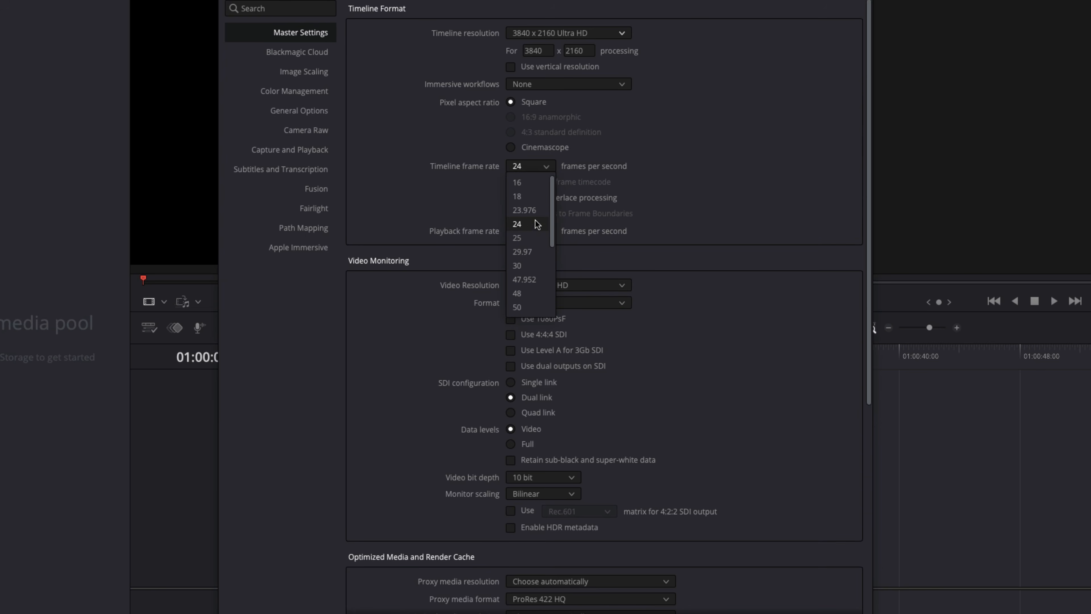
left_click(527, 240)
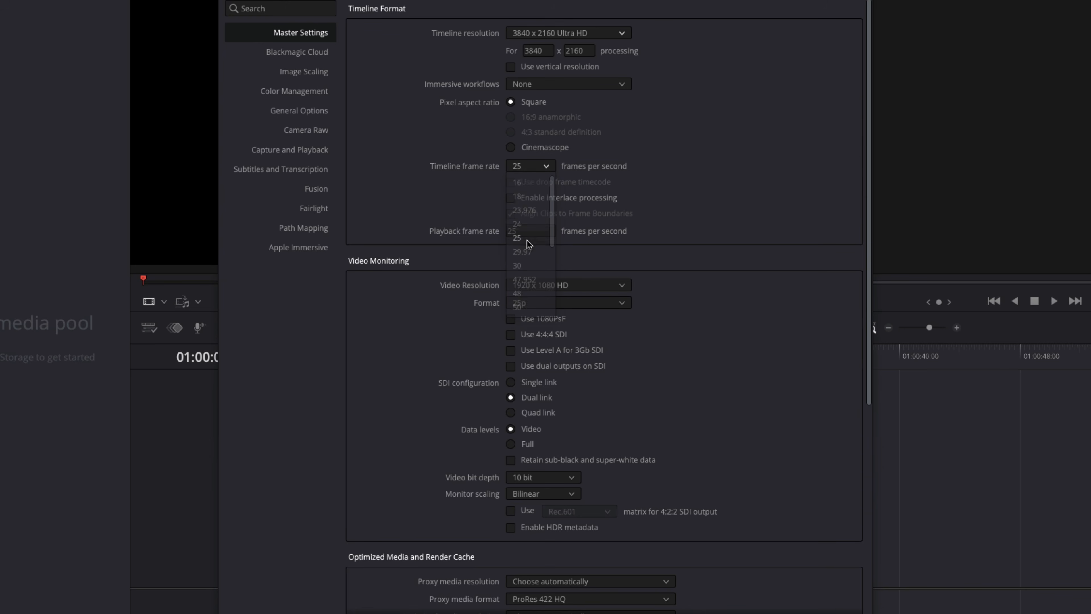
left_click(552, 167)
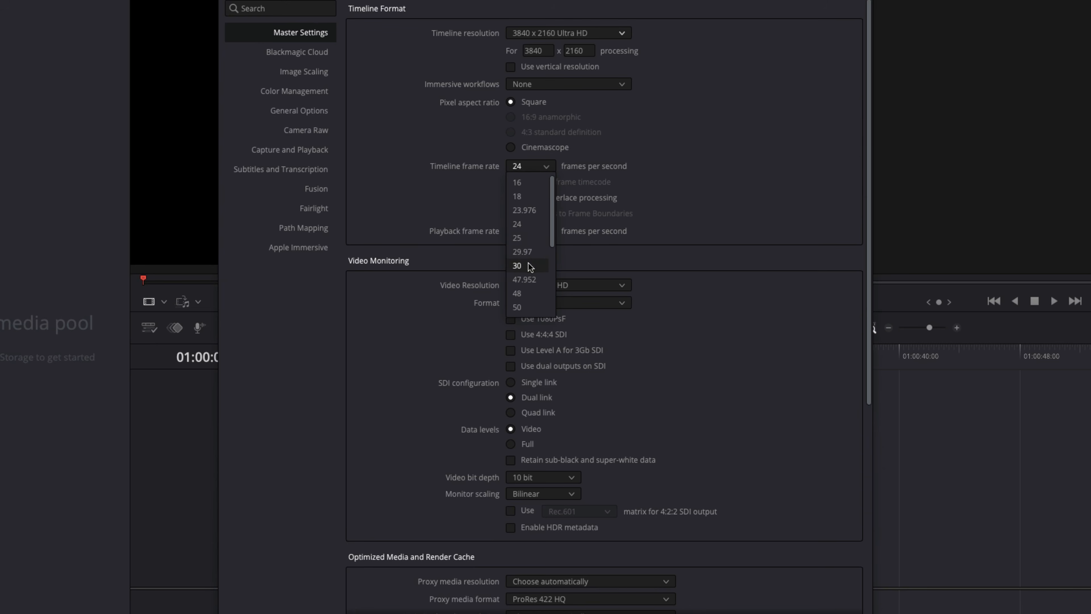
left_click(528, 240)
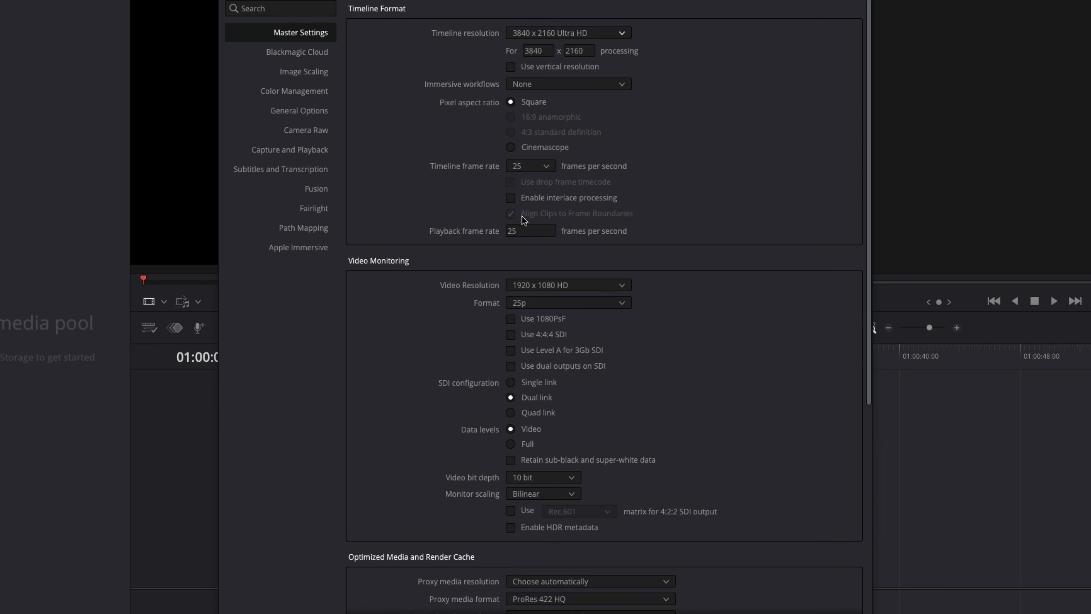
left_click(735, 528)
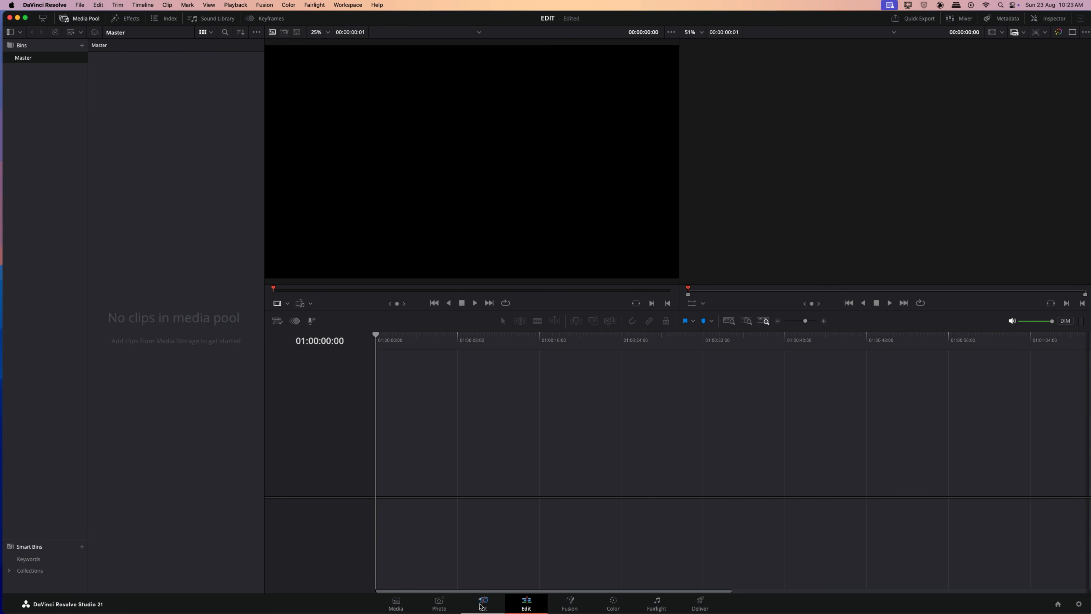
Import davin test.mp4 and the clips GX010150.MP4 through GX010170.MP4 from the video folder into the media pool
right_click(212, 174)
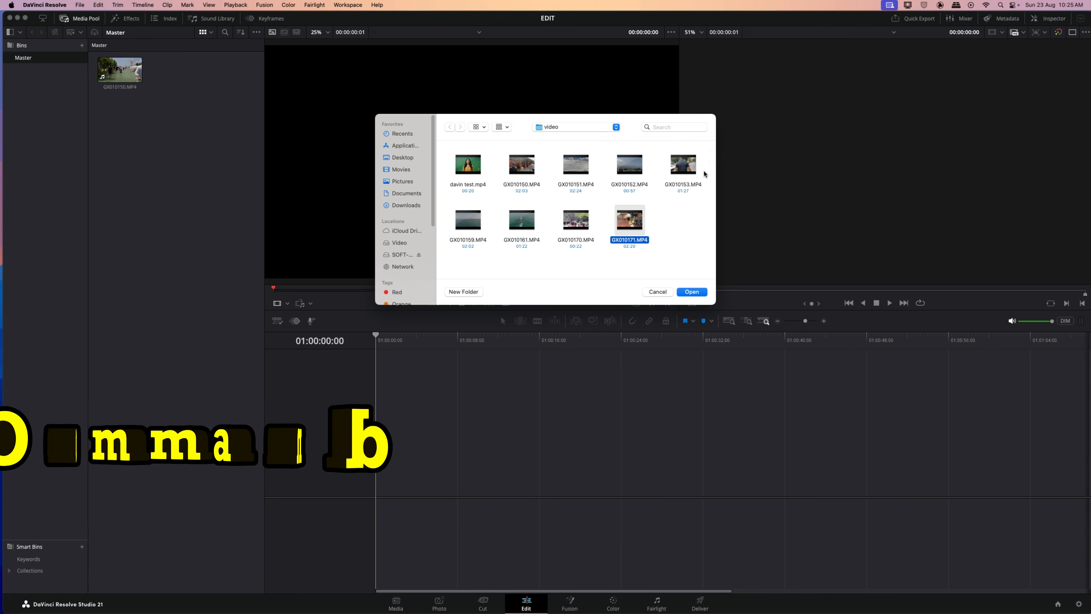
left_click_drag(704, 174, 476, 240)
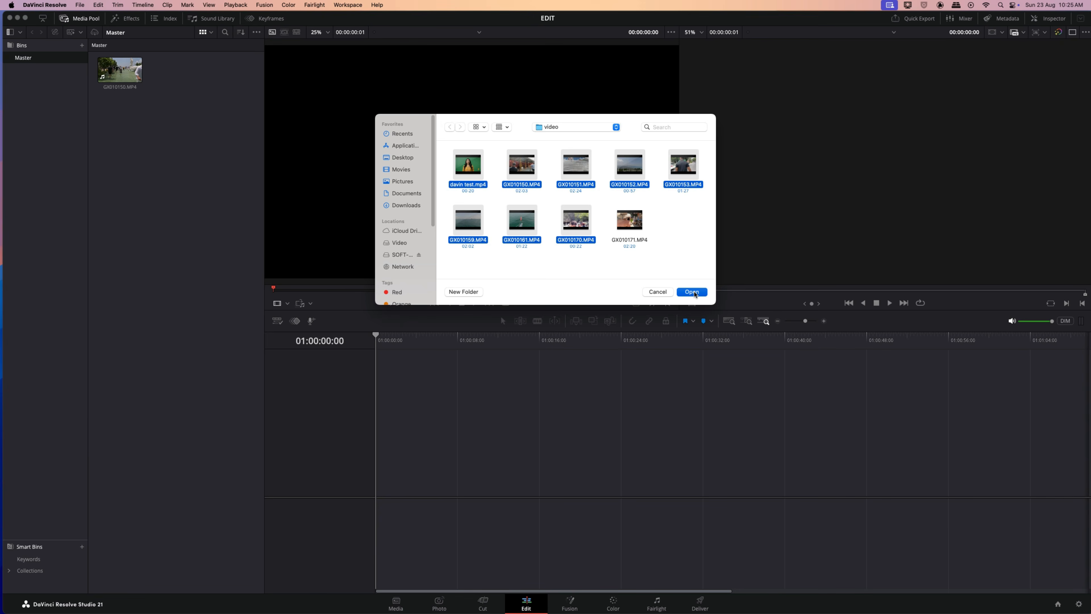
left_click(693, 292)
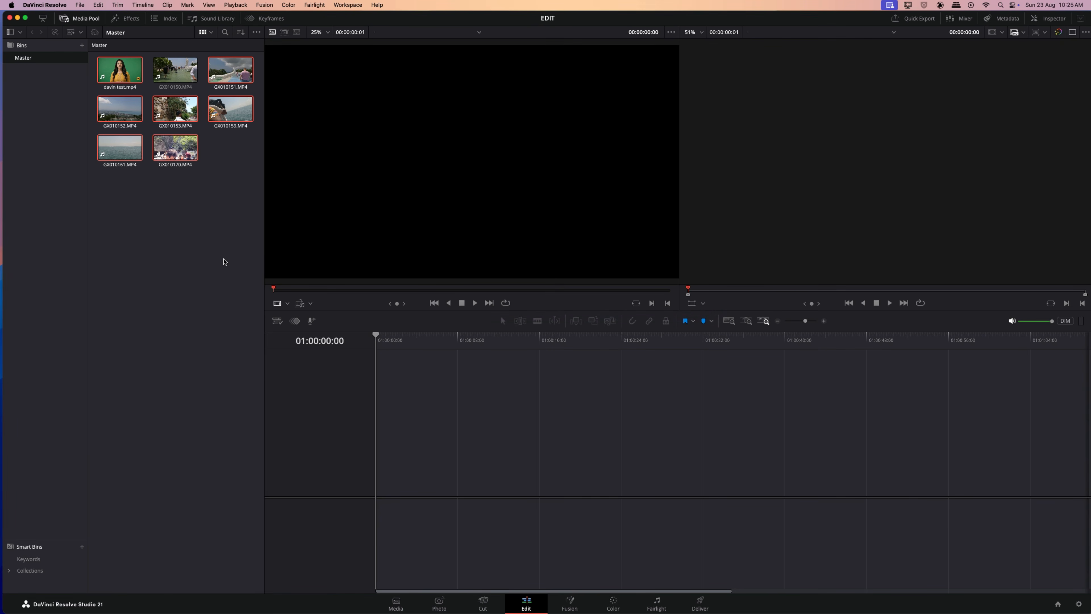
Load GX010150.MP4 into the source viewer and mark an in point at 04:11:45:16 and an out point at 04:12:34:14
left_click(167, 76)
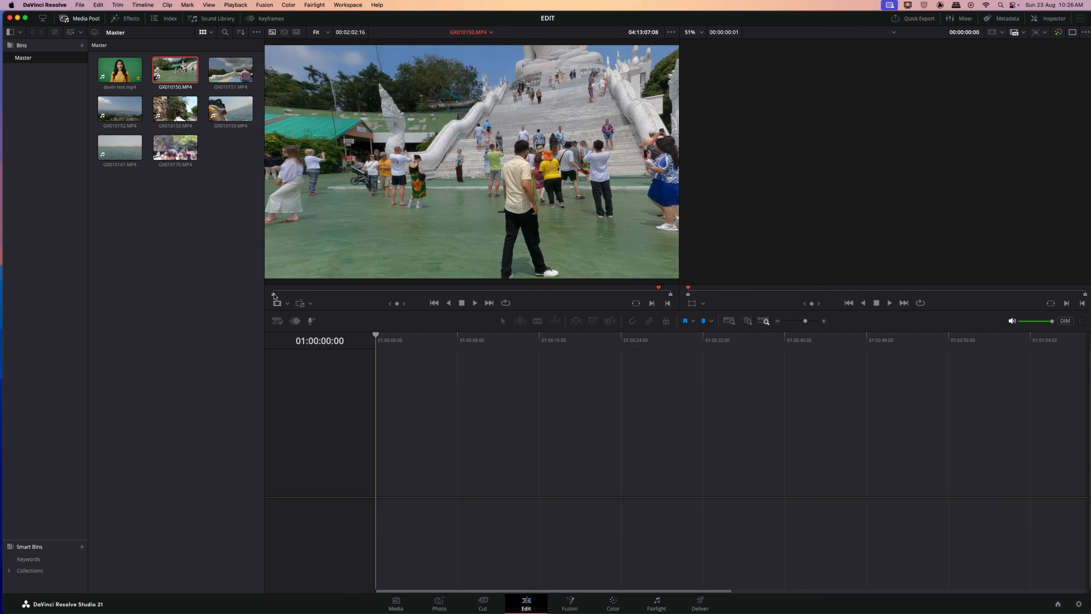
left_click(394, 292)
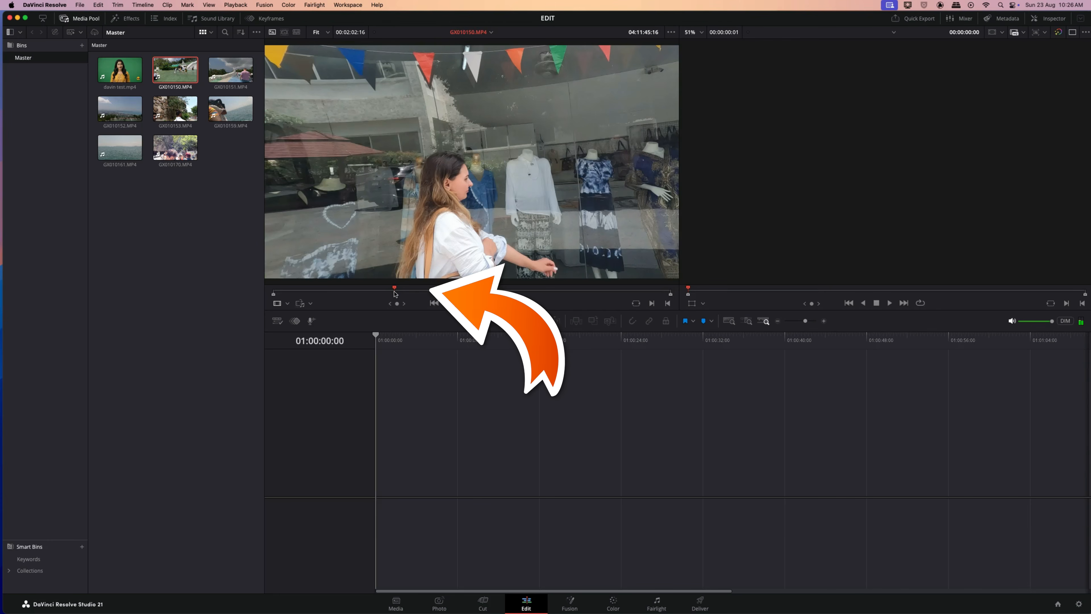
key("i")
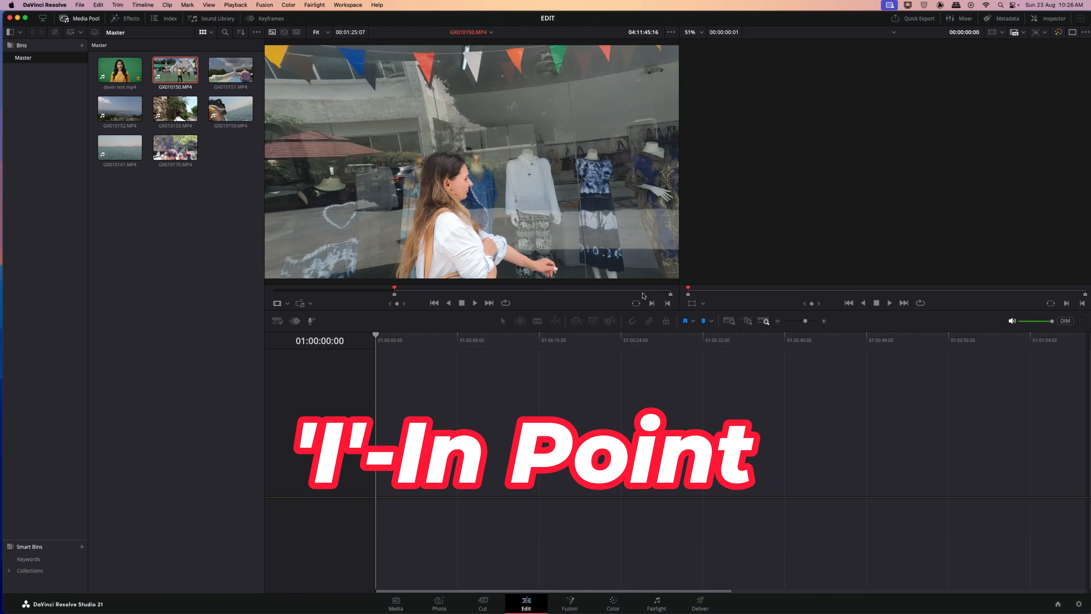
left_click(553, 294)
key("o")
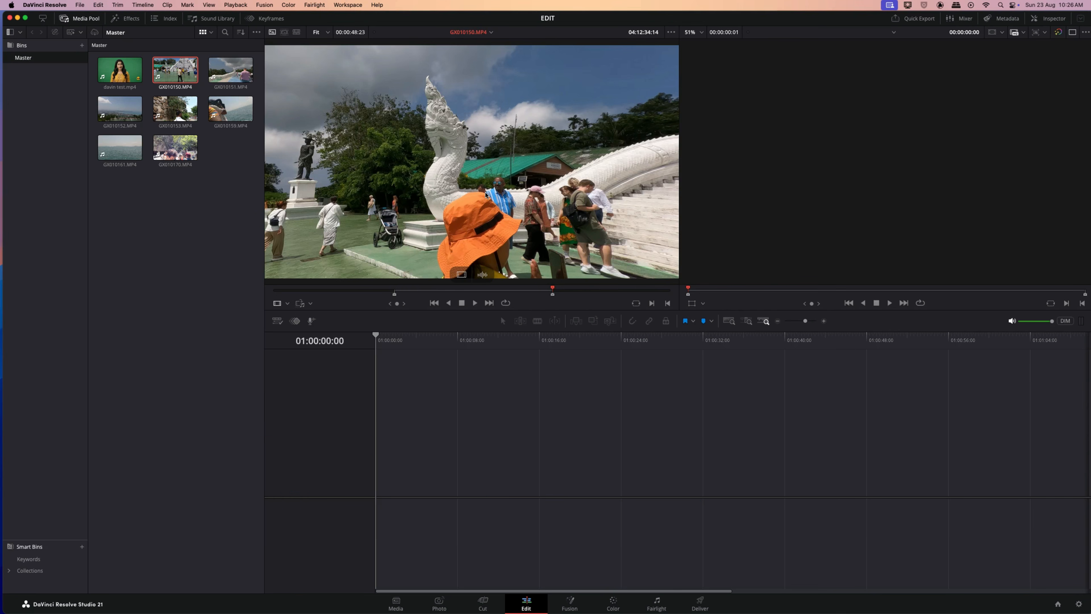
Place the full GX010150.MP4 clip, without the marked range, at the start of a new timeline
left_click_drag(481, 177, 378, 490)
key("super+z")
left_click_drag(460, 238, 373, 482)
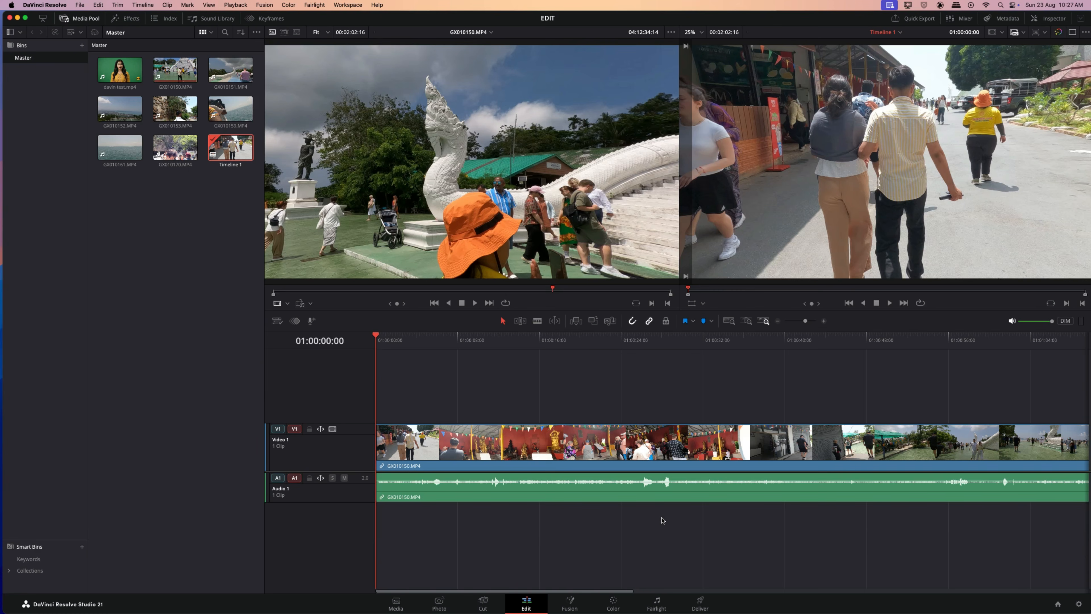
Play the first seconds of the timeline, and view the clip's full length before returning to the closer timeline scale
key("space")
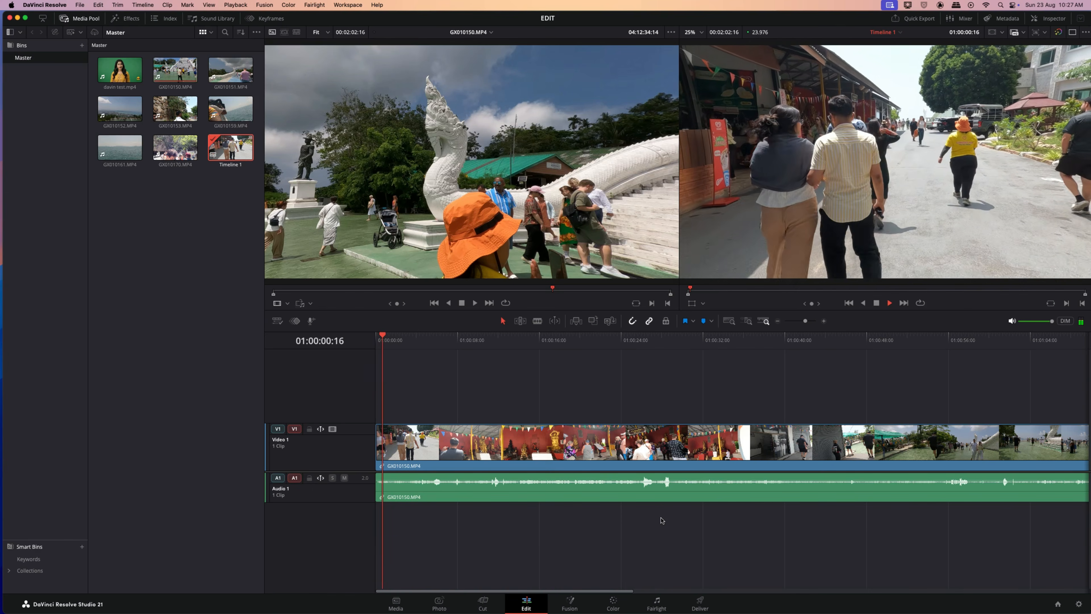
key("space")
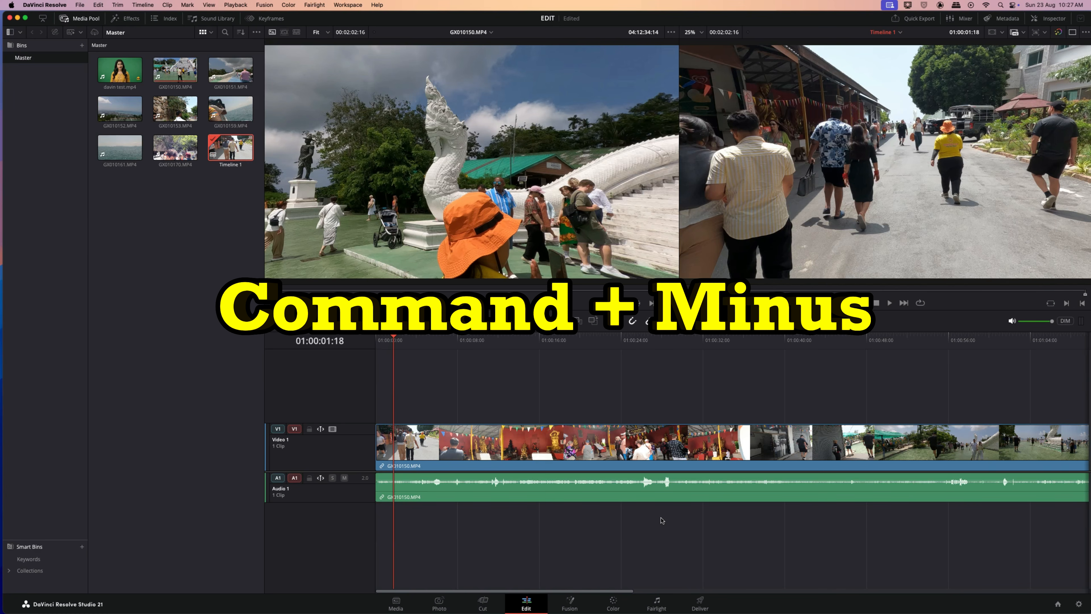
key("super+minus")
key("super+minus")
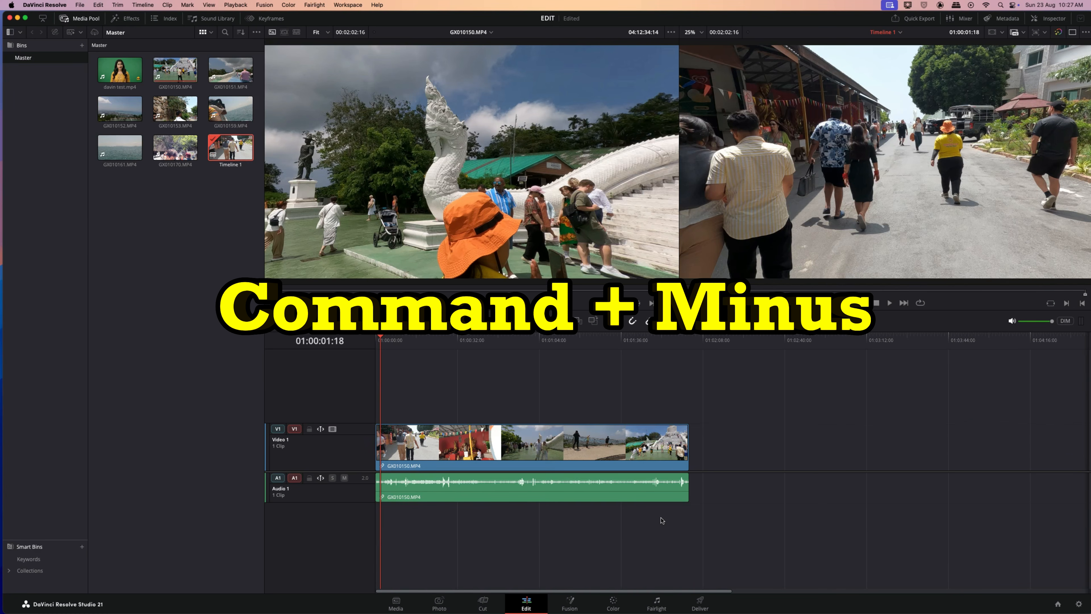
key("super+equal")
key("super+equal")
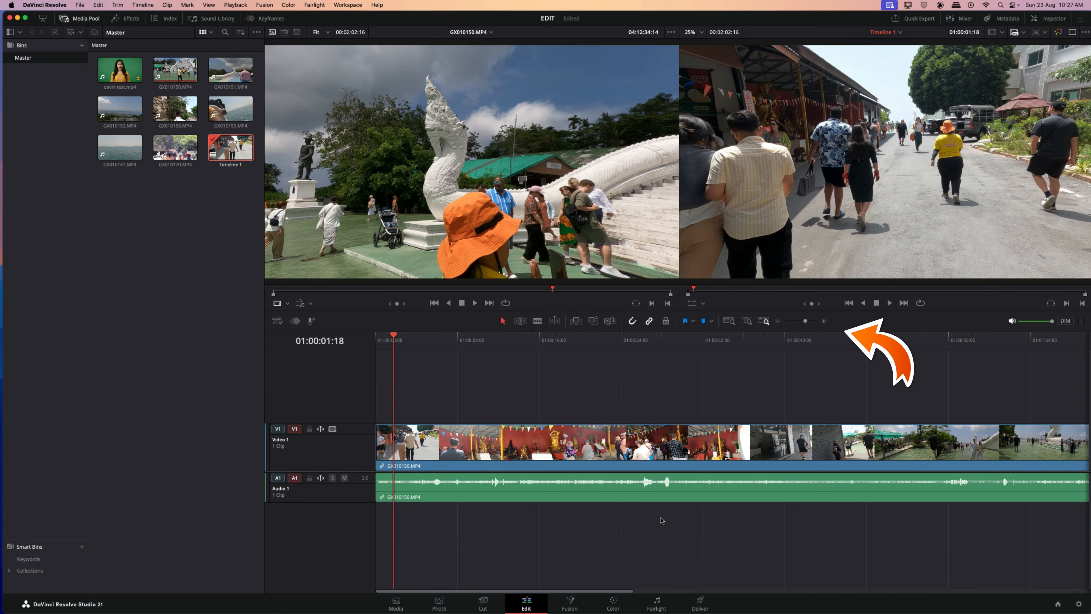
Try trimming the start of the GX010150.MP4 clip by about 1.5 seconds and deleting the gap, and ripple-trimming that start in Trim Edit Mode
left_click_drag(806, 322, 803, 325)
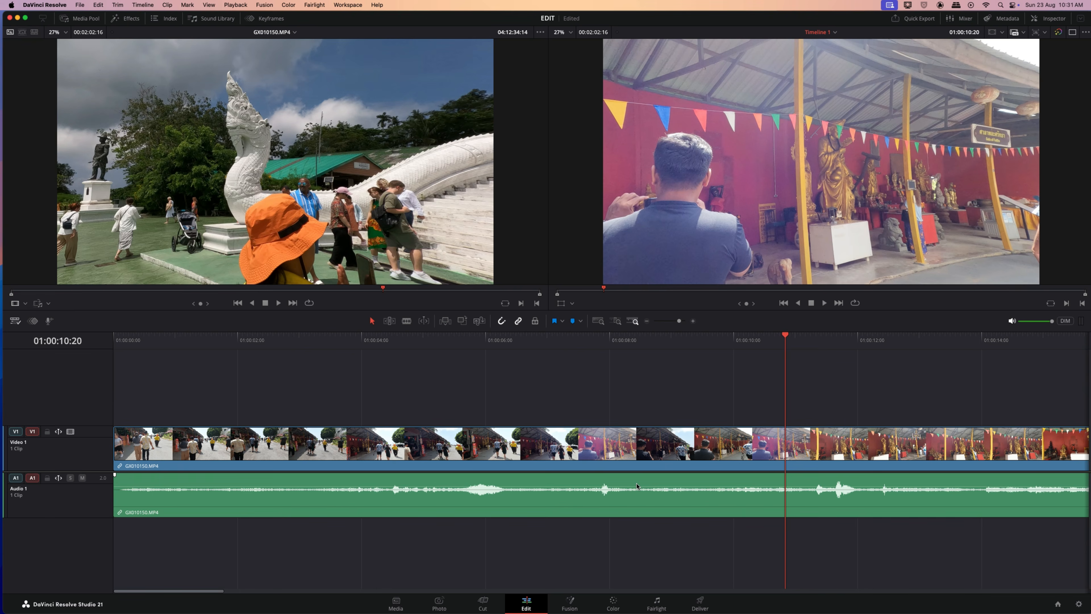
left_click_drag(116, 454, 213, 459)
left_click(138, 494)
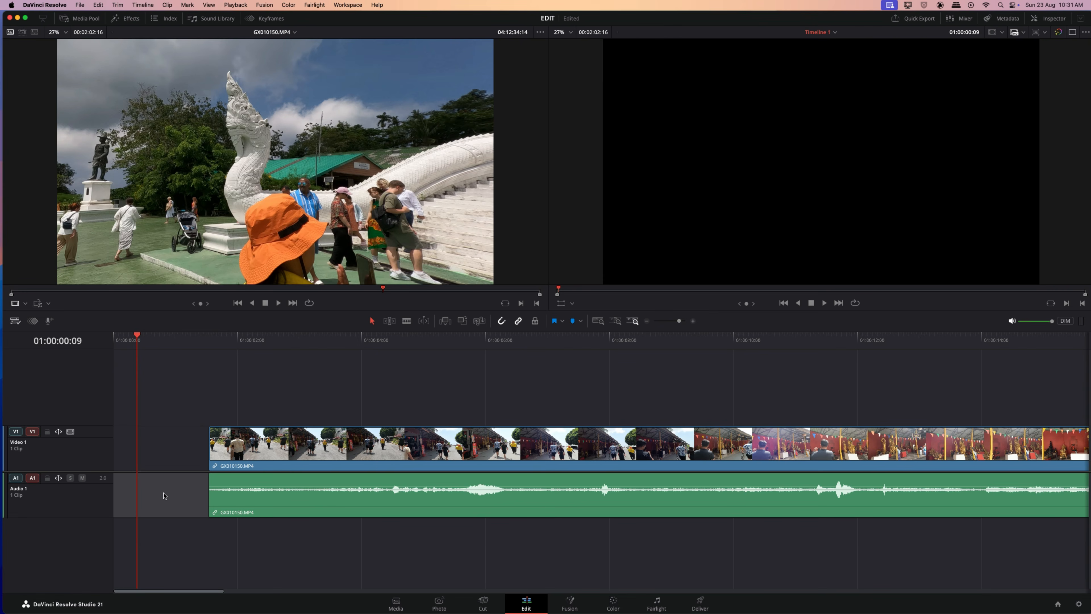
key("BackSpace")
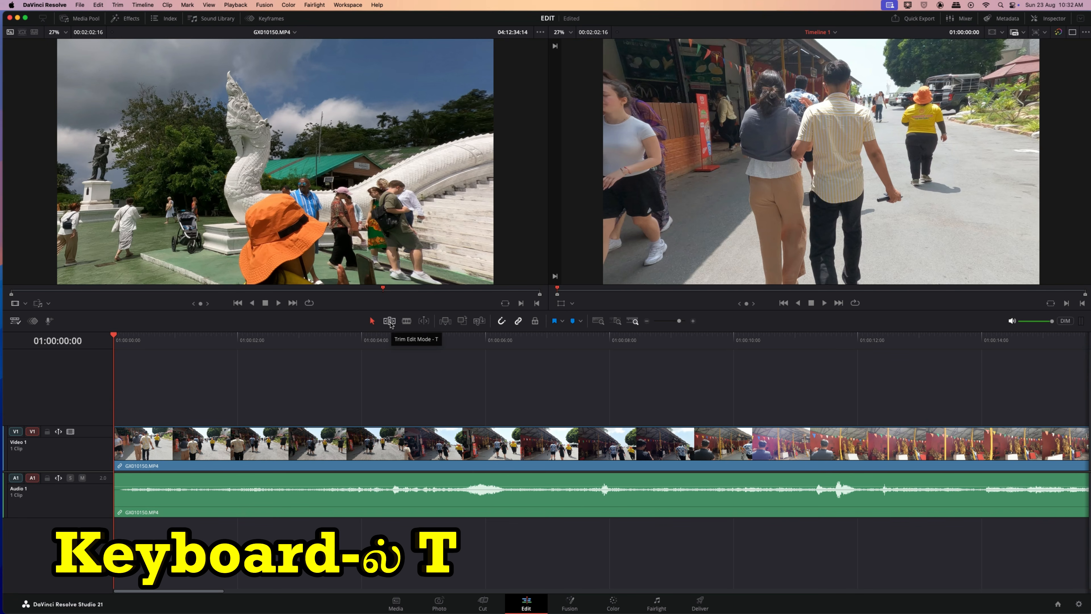
key("t")
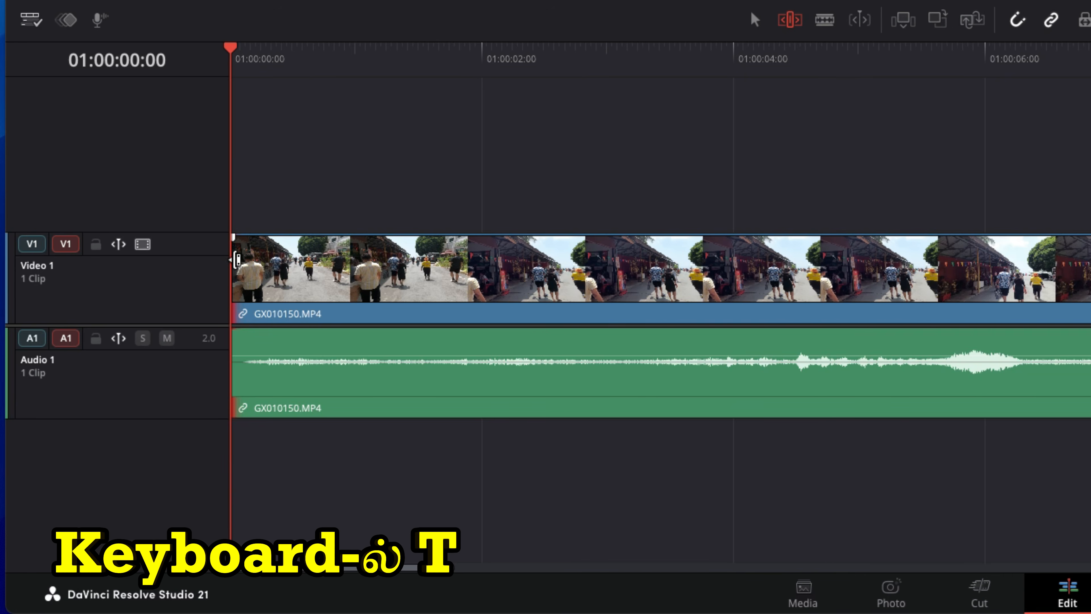
left_click_drag(236, 259, 821, 311)
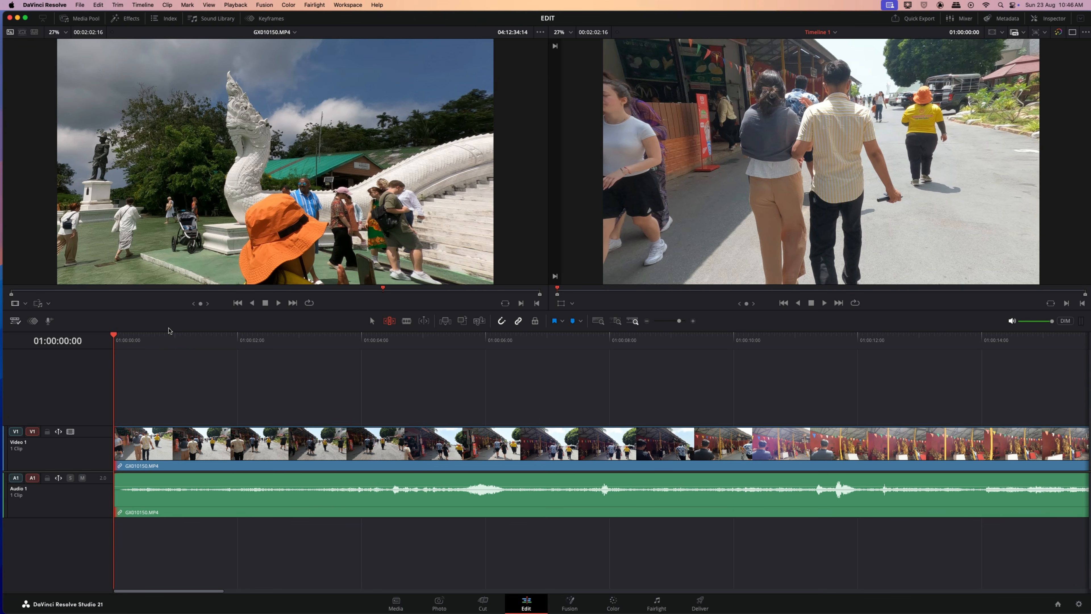
Cut the GX010150.MP4 clip with the blade at about 8.8, 10 and 12.5 seconds, and return to the selection tool
left_click(658, 447)
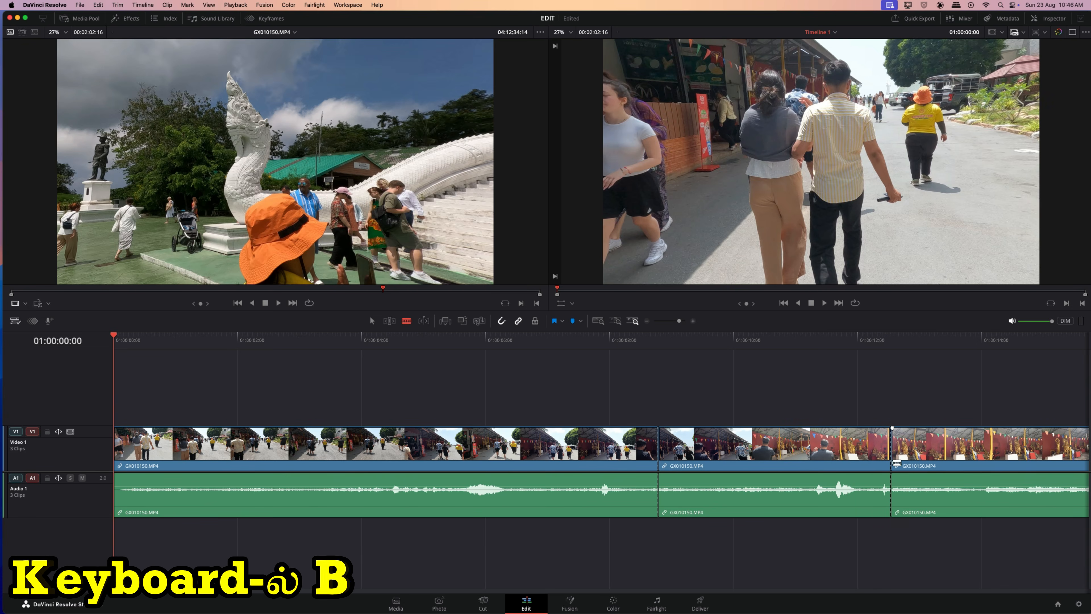
left_click(892, 460)
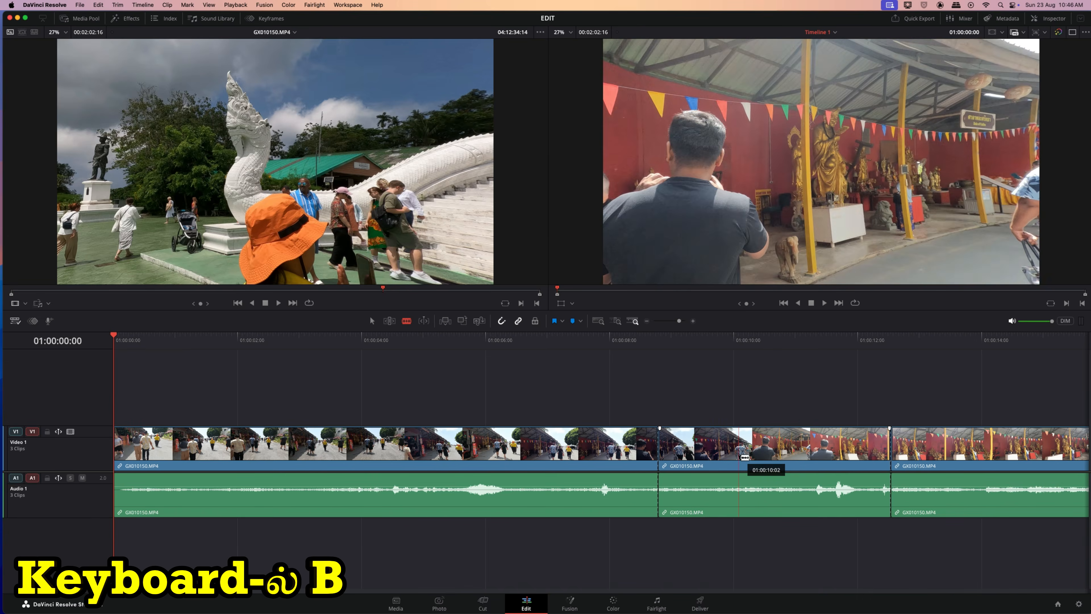
left_click(739, 447)
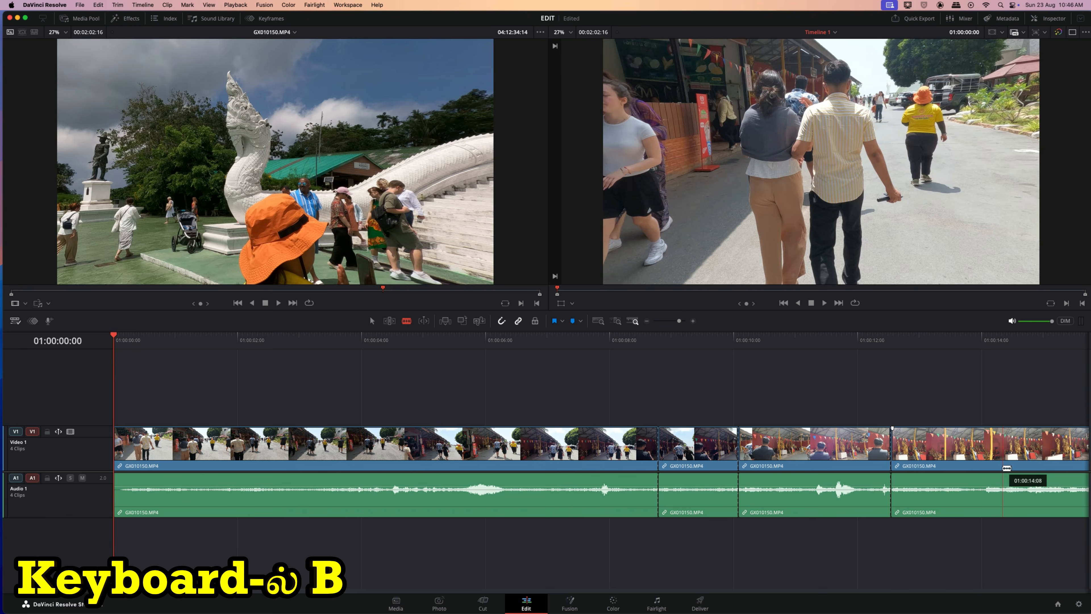
key("a")
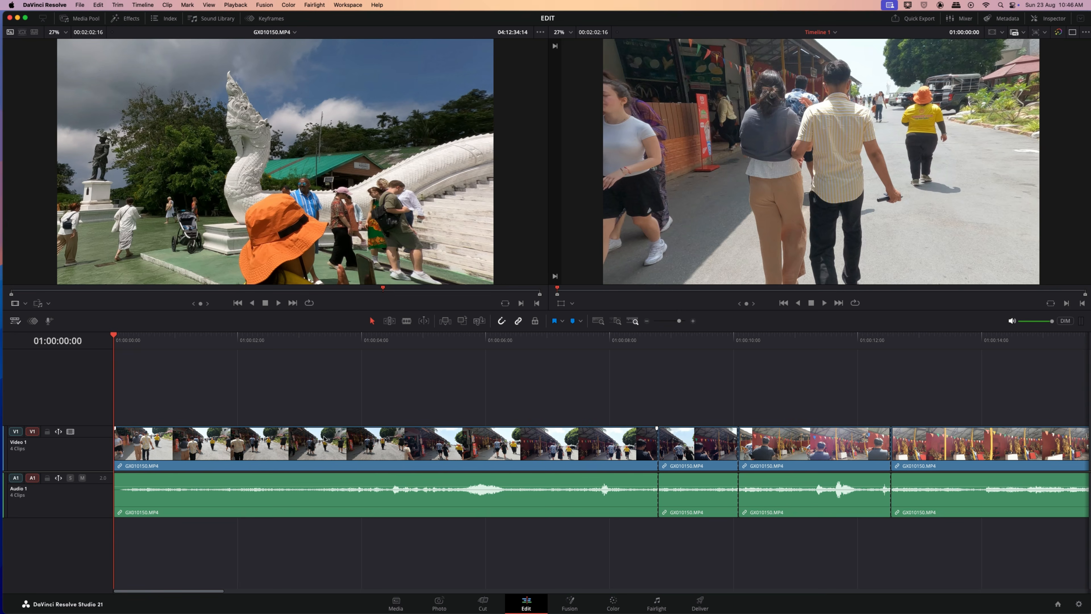
Delete the first segment of the cut clip, closing the gap, and select the short segment at the timeline's start
left_click(373, 453)
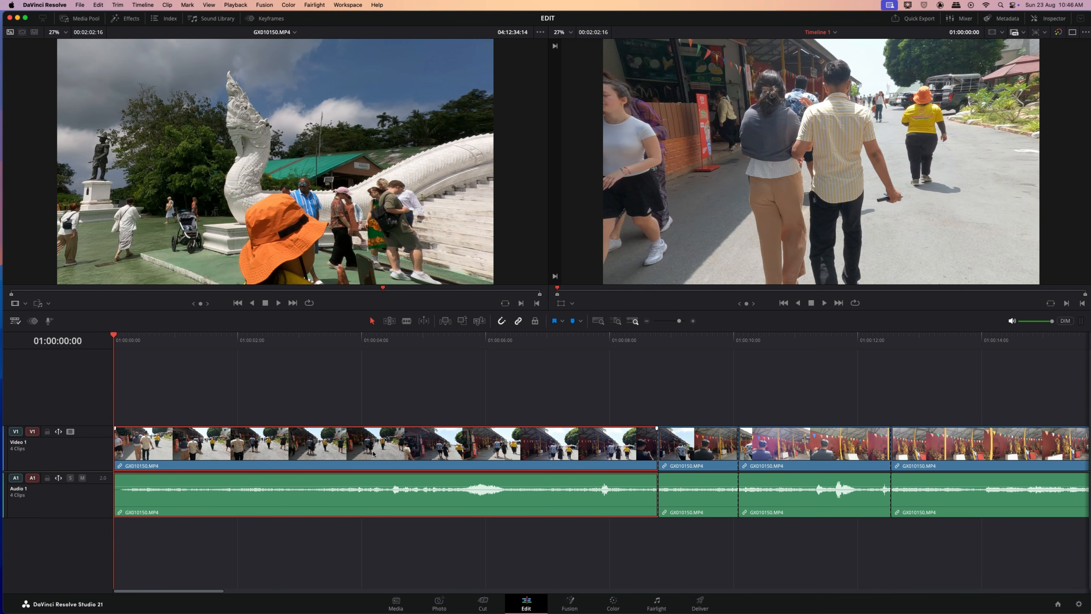
key("BackSpace")
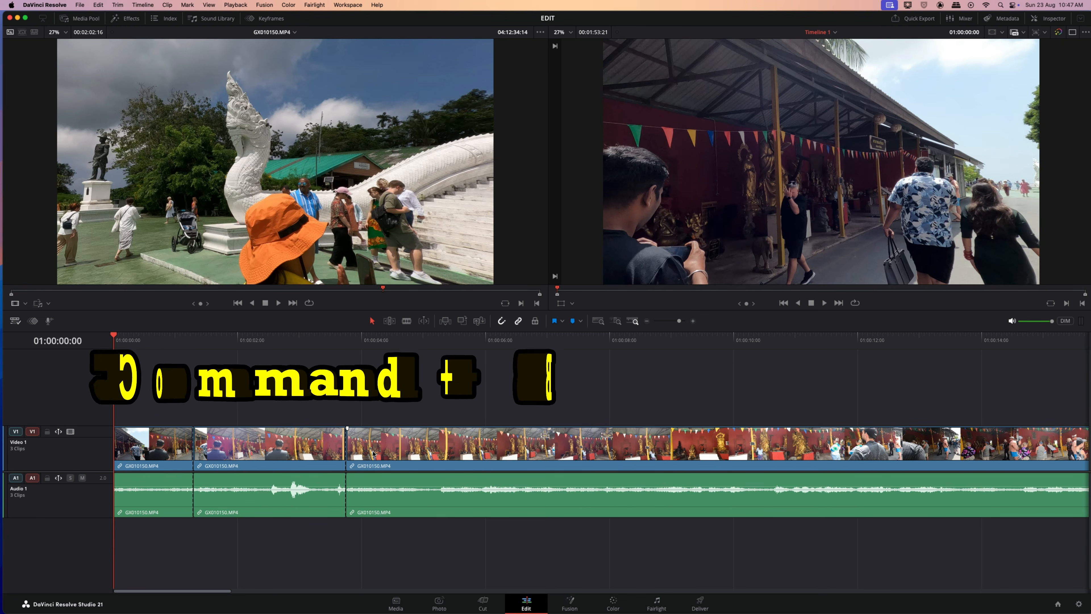
left_click(163, 467)
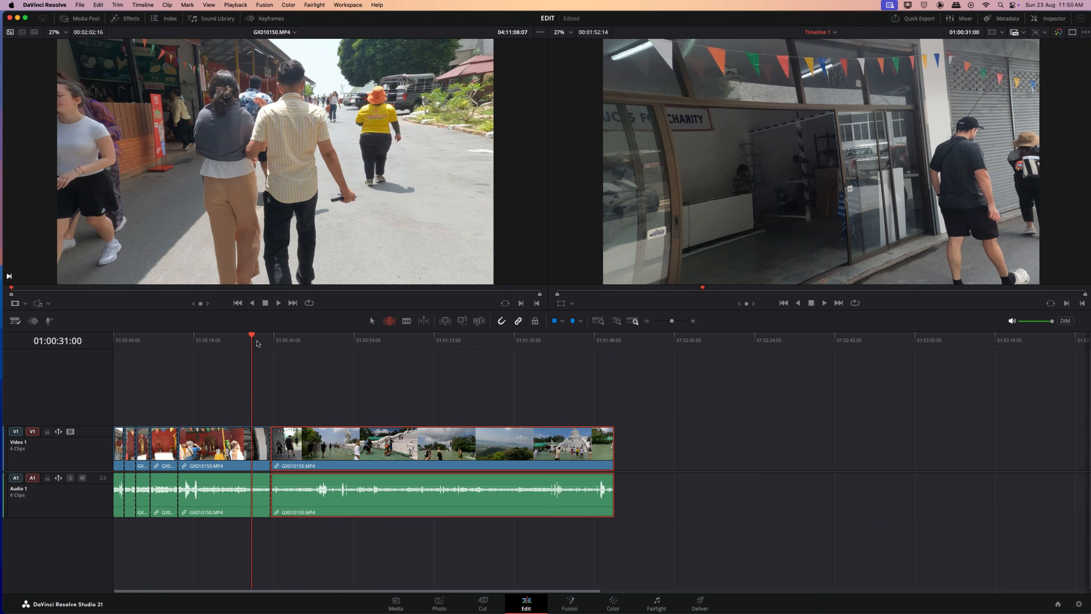
Ripple-trim the start of the last GX010150.MP4 segment to the playhead at 01:00:45:11
left_click_drag(252, 340, 317, 403)
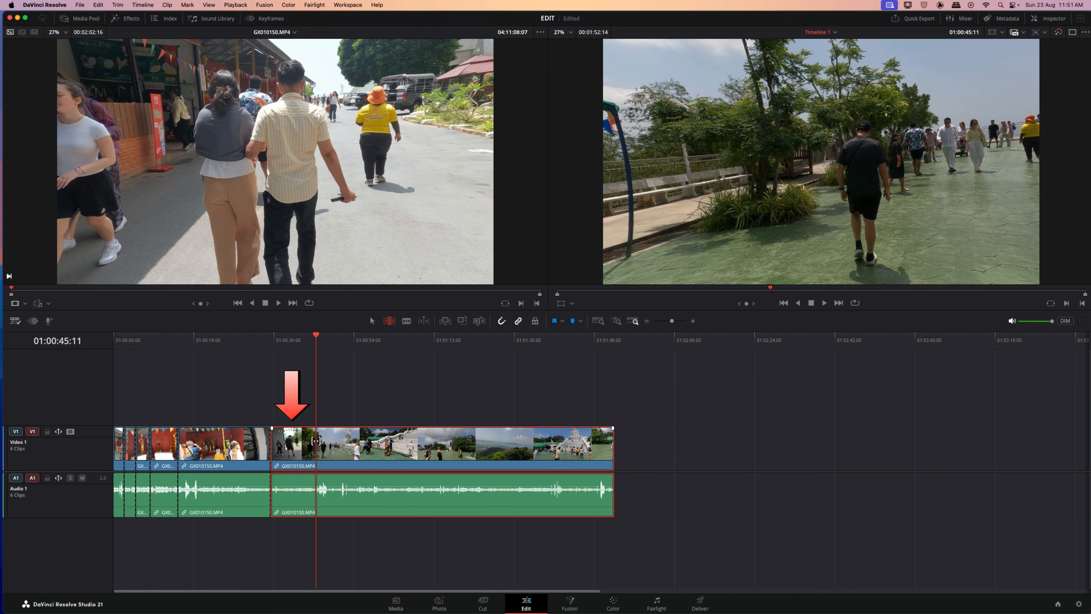
key("super+shift+bracketleft")
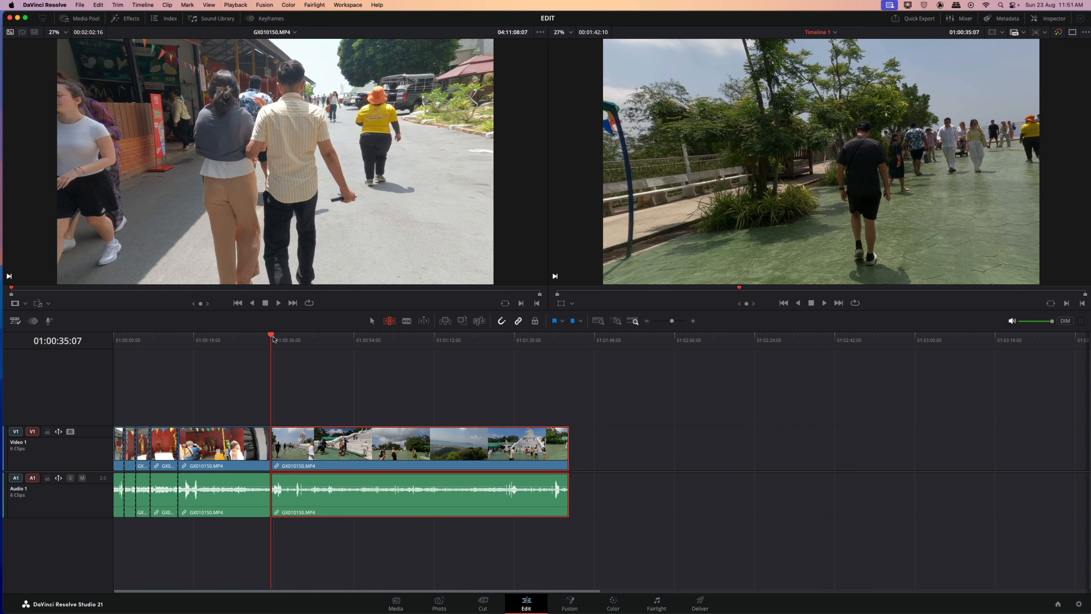
Find the closing moment of the last GX010150.MP4 segment and ripple-trim its end to the playhead at 01:01:31:05
left_click(350, 339)
left_click_drag(379, 358, 538, 397)
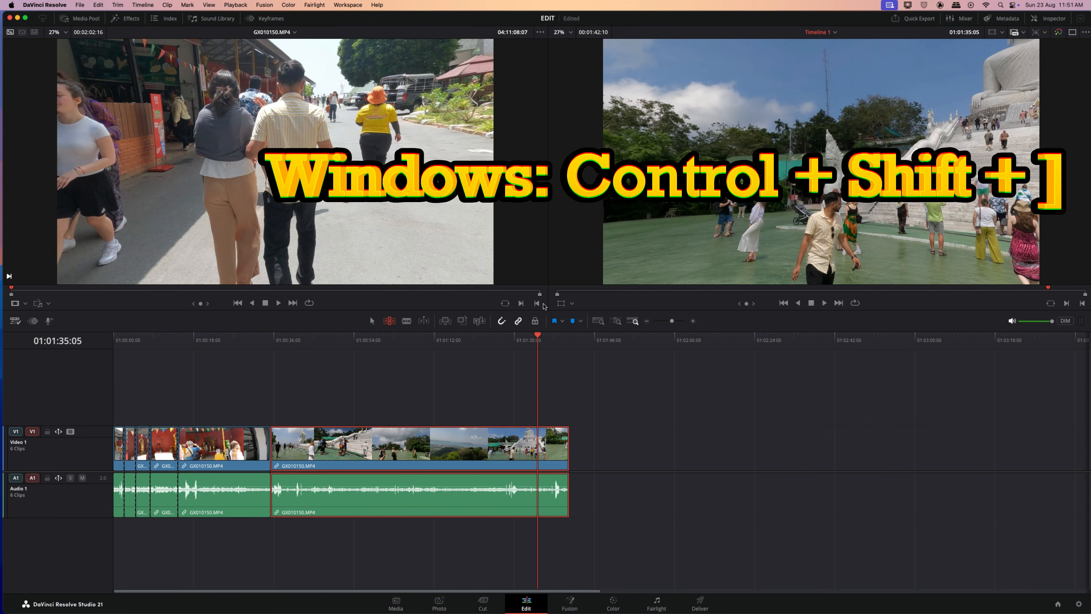
left_click(488, 353)
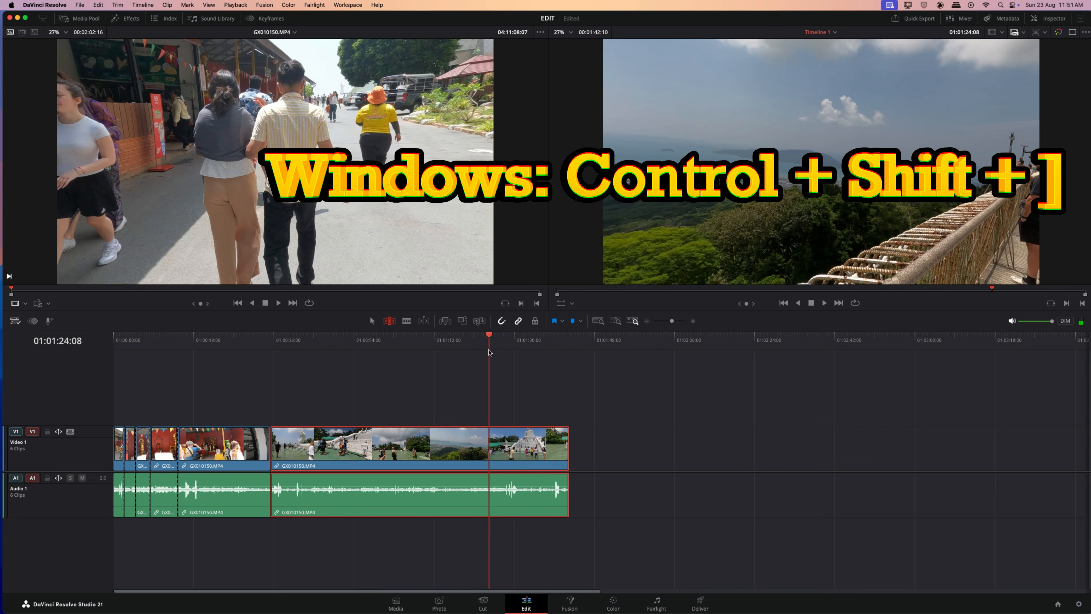
left_click(519, 358)
left_click(517, 359)
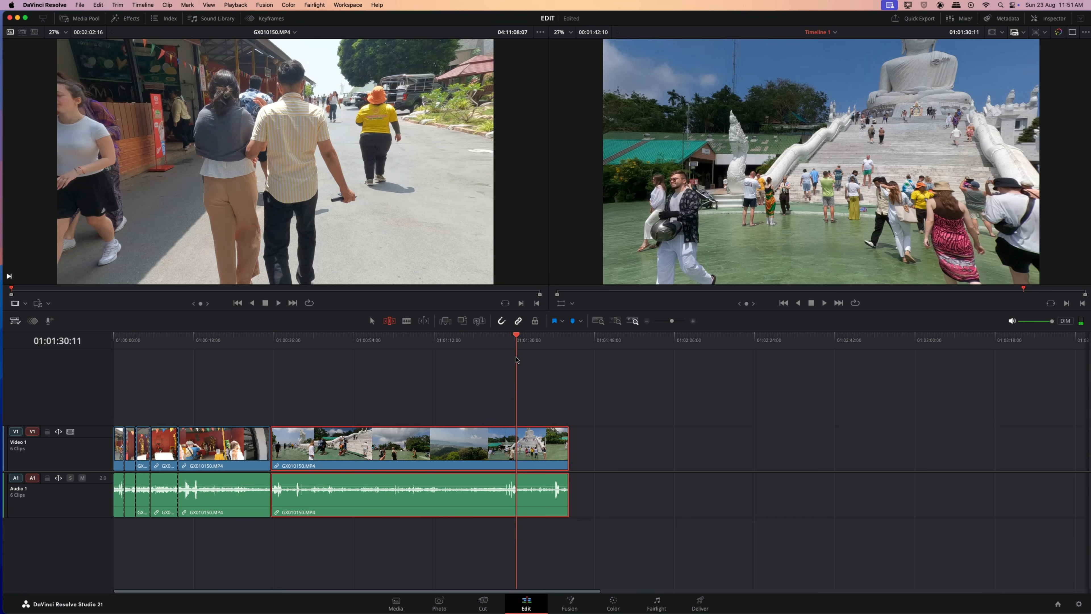
left_click(518, 360)
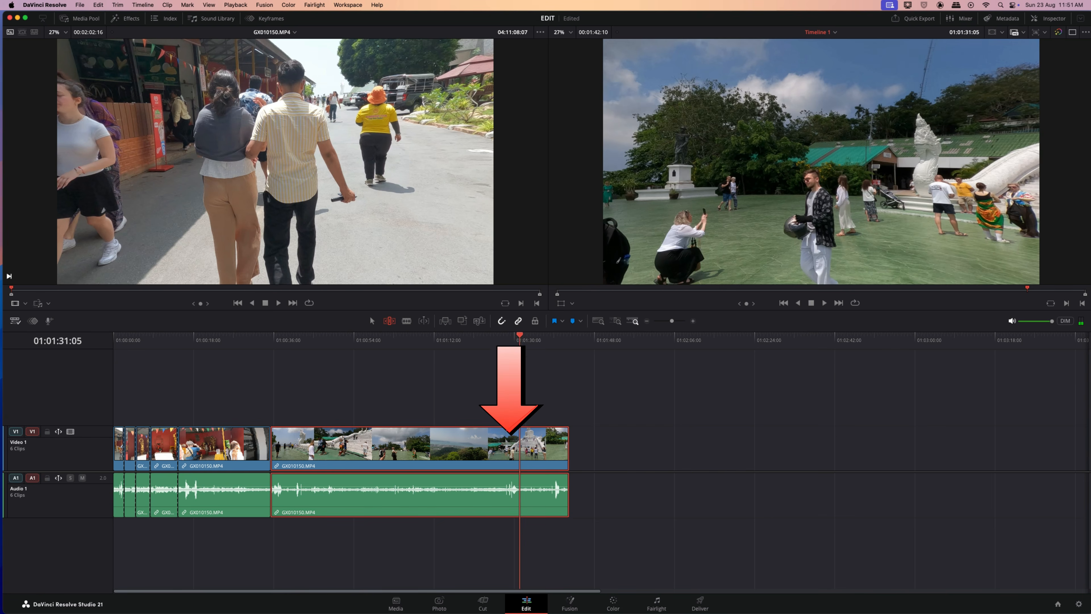
left_click(519, 360)
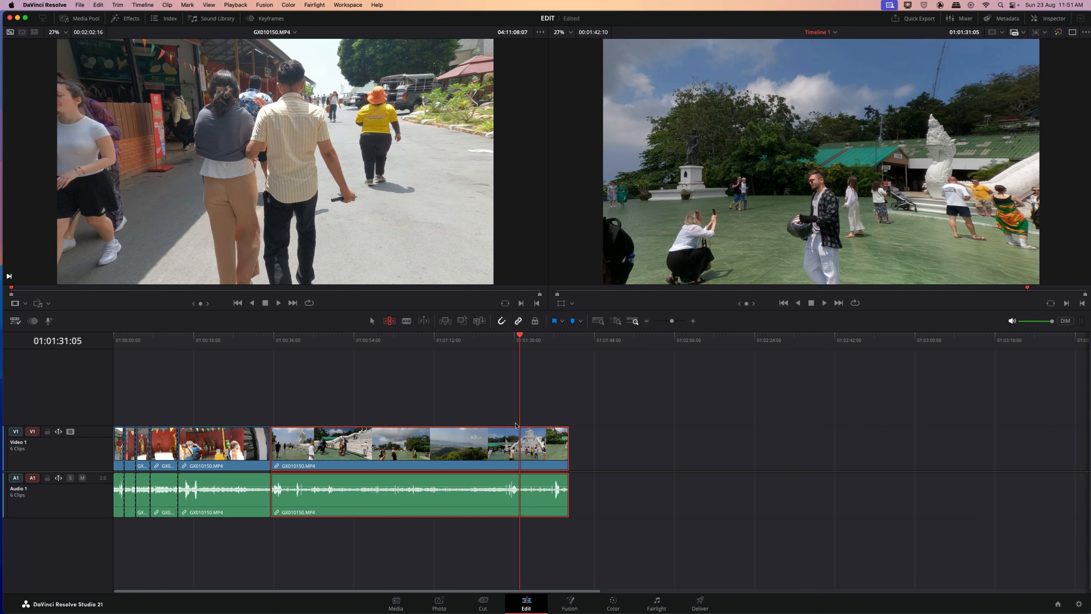
key("super+shift+bracketright")
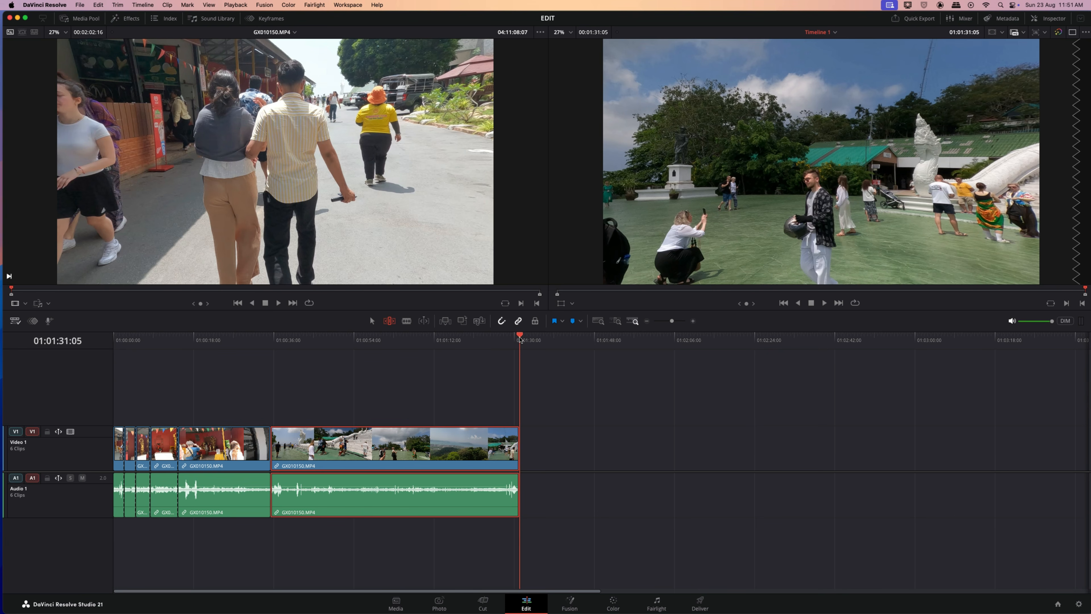
Place davin test.mp4 on a new video track above the GX010150.MP4 segments and move it to start at about 15 seconds
left_click_drag(520, 340, 432, 448)
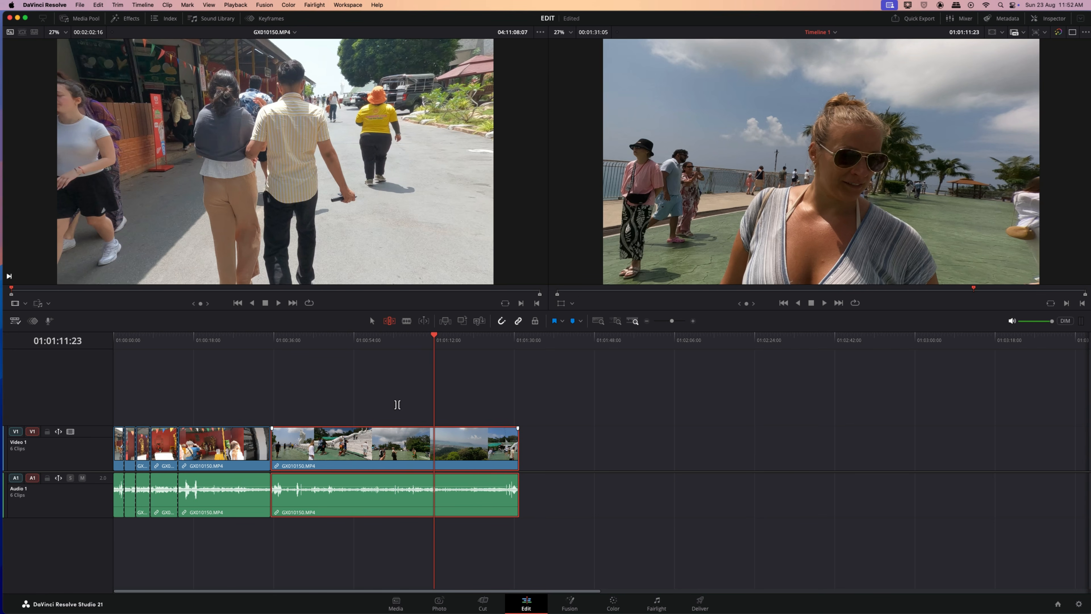
left_click_drag(433, 339, 451, 348)
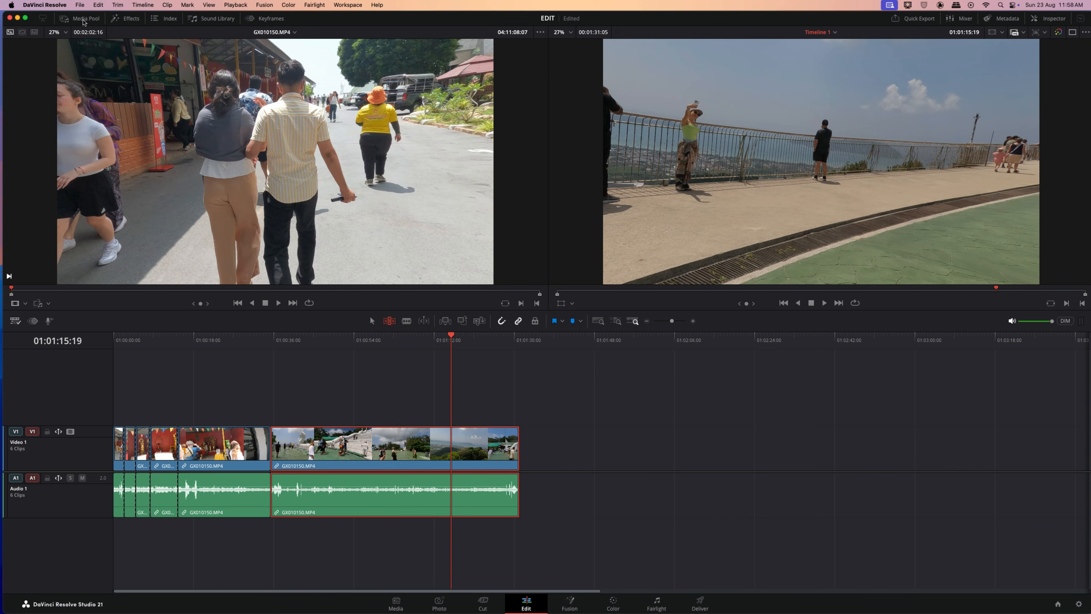
left_click(84, 20)
left_click(40, 76)
left_click_drag(40, 76, 560, 407)
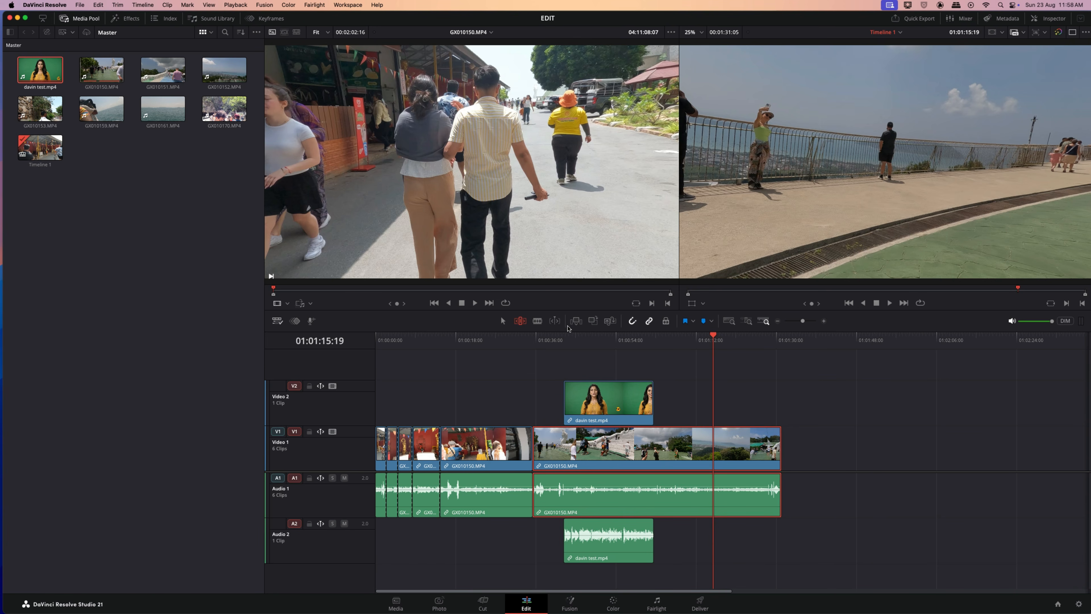
left_click(565, 339)
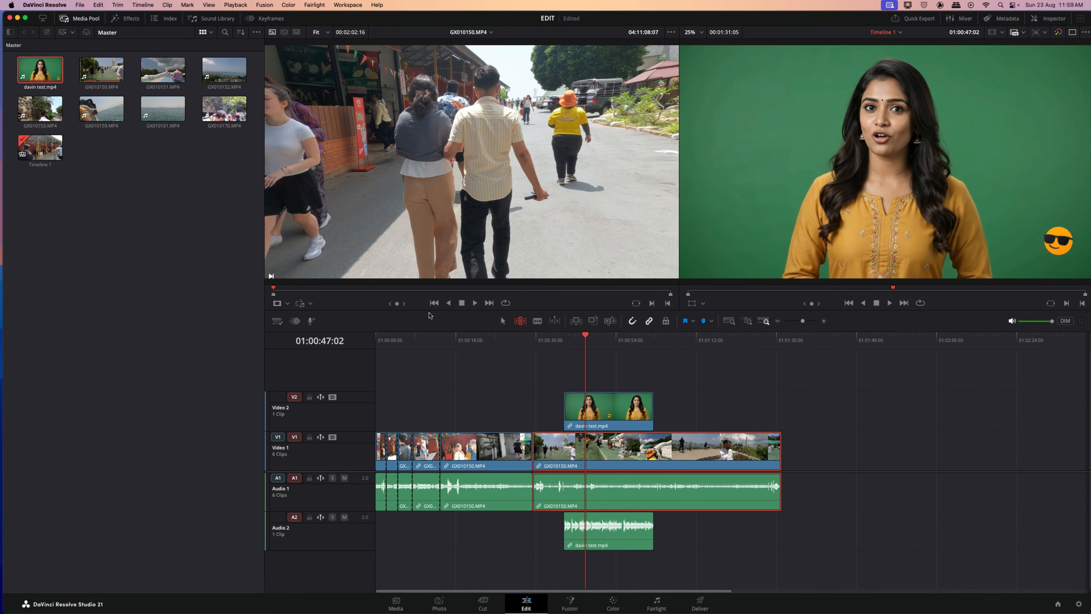
left_click_drag(604, 419, 491, 374)
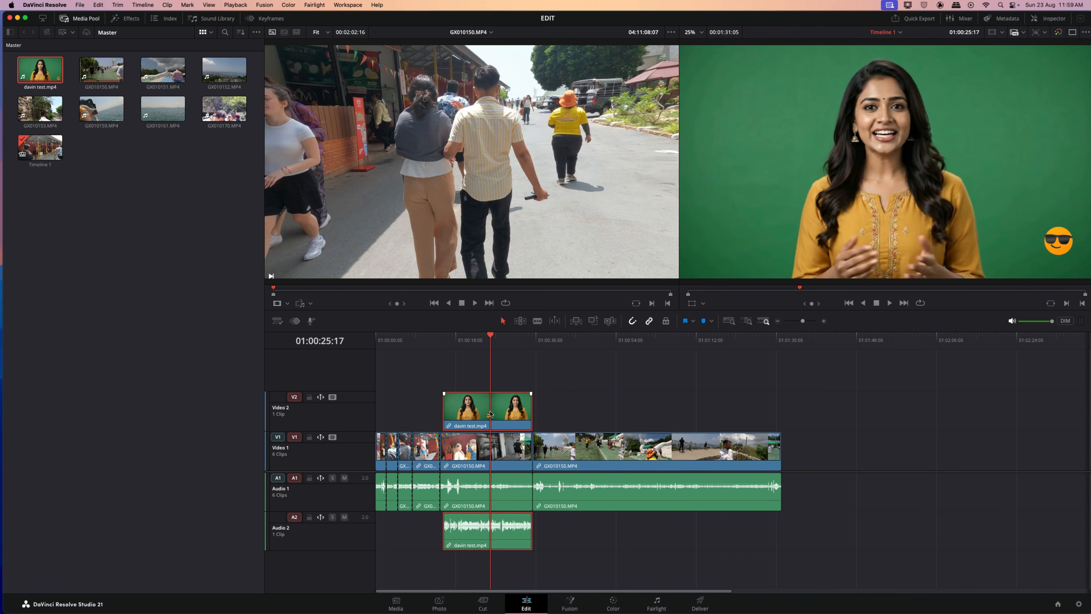
Split the davin test.mp4 clip at 01:00:25:17 and move its second part above the last GX010150.MP4 segment
key("super+b")
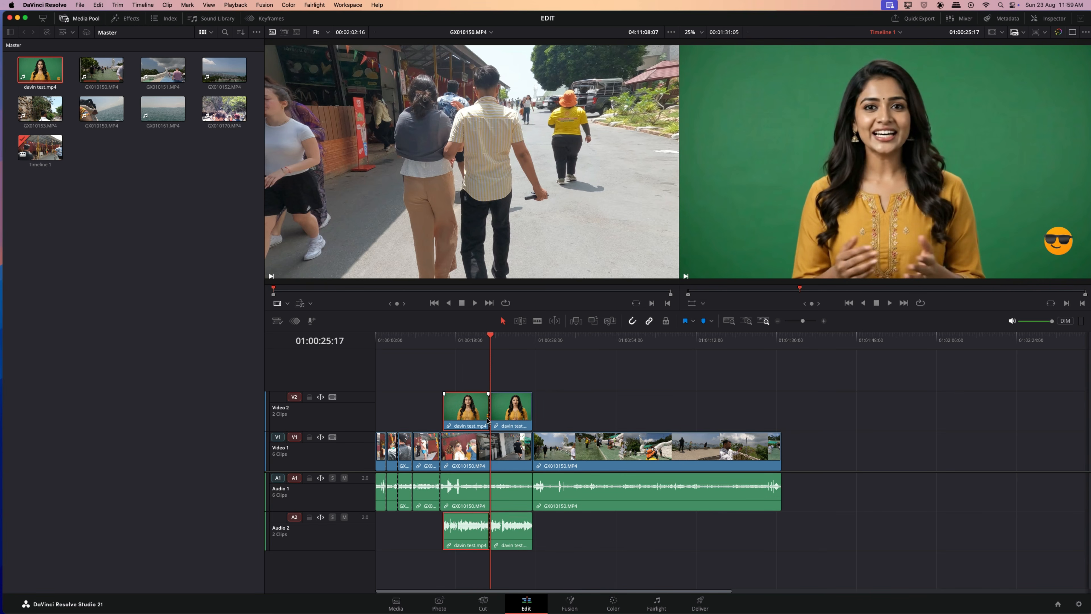
left_click_drag(498, 419, 543, 421)
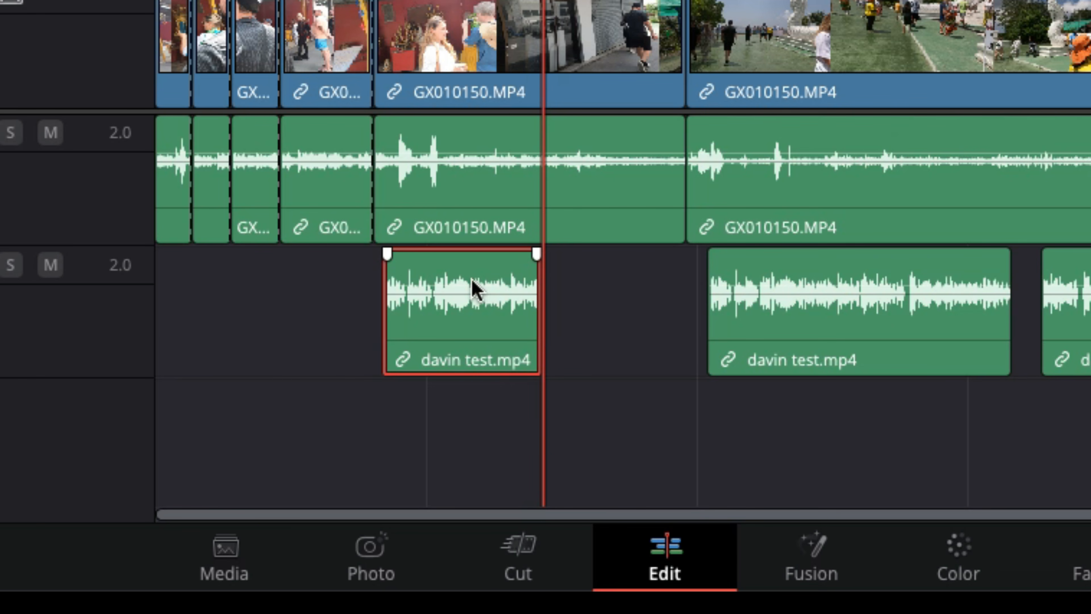
Try lowering the first davin test.mp4 clip's volume on its audio line and to -96.0 in the Inspector, and restore it to 0.0
left_click_drag(474, 287, 474, 309)
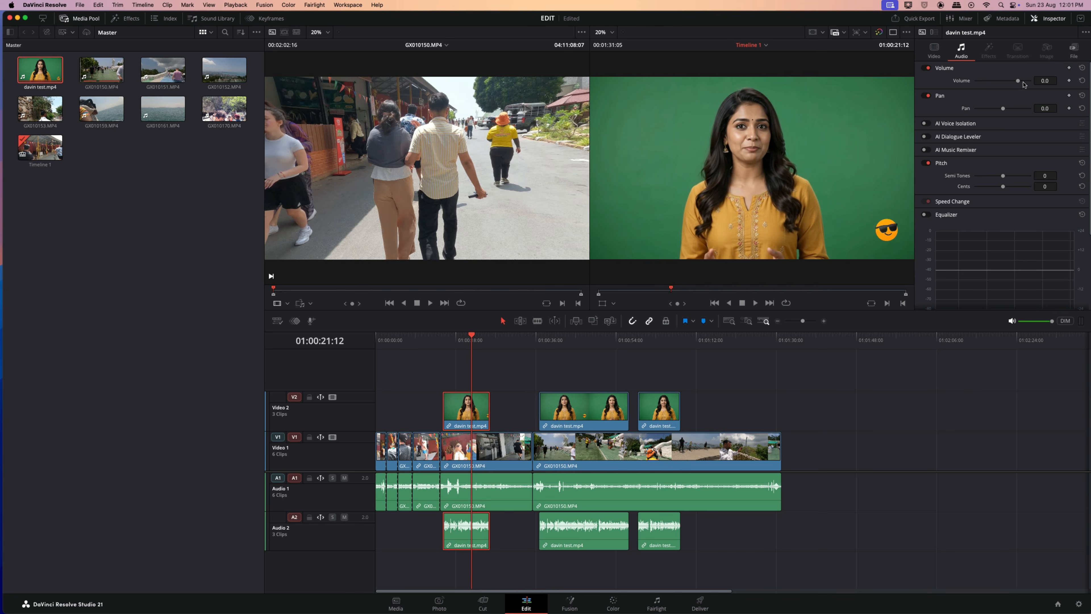
left_click_drag(1018, 81, 973, 86)
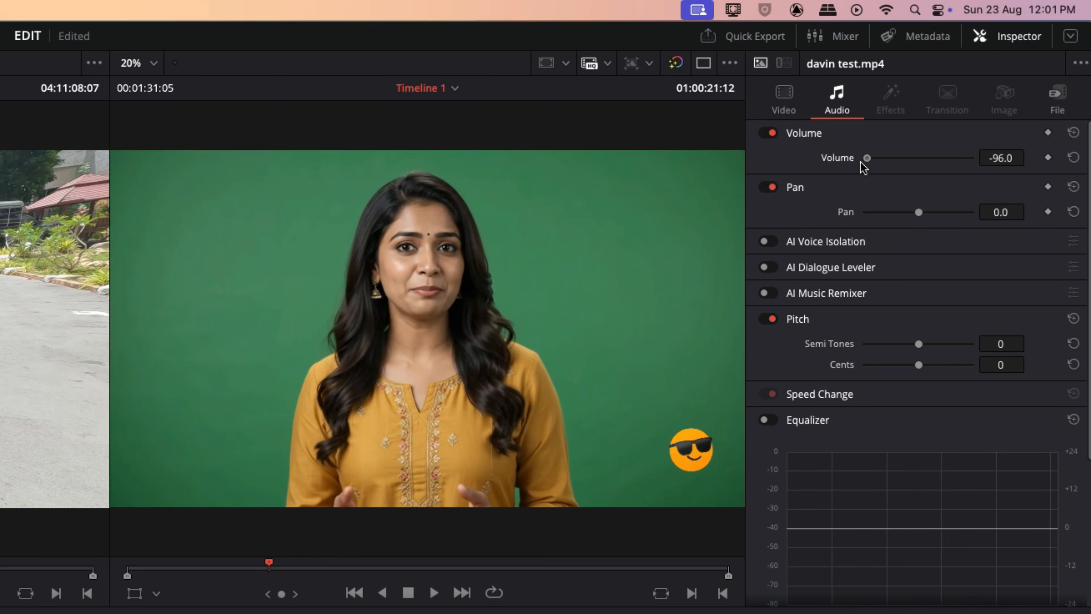
left_click_drag(863, 167, 945, 171)
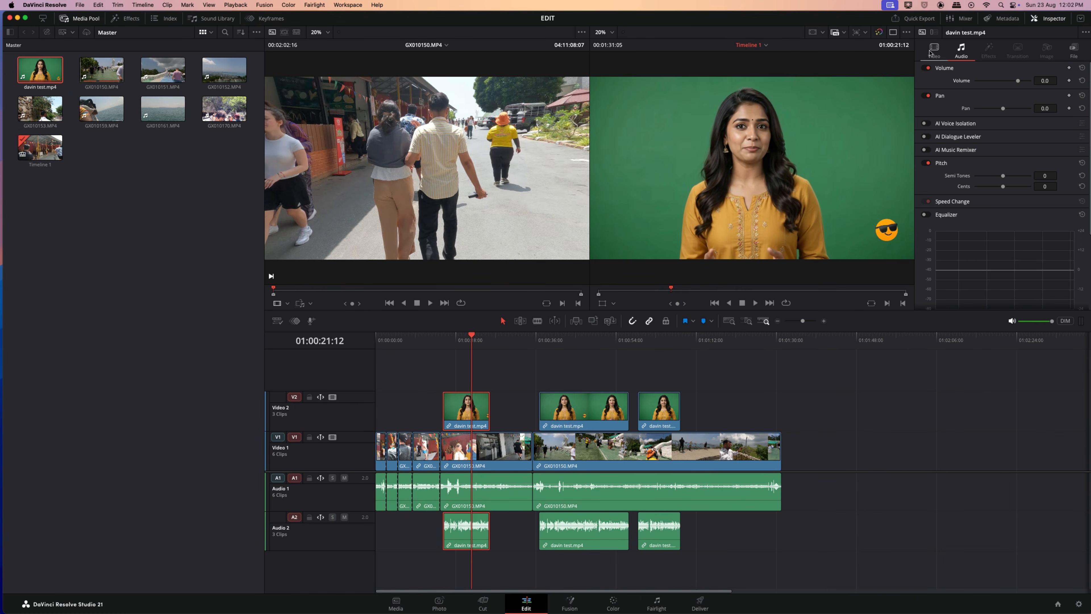
Scale the first davin test.mp4 clip to a zoom of 0.610 and set its position to X -521 and Y -425
left_click(929, 52)
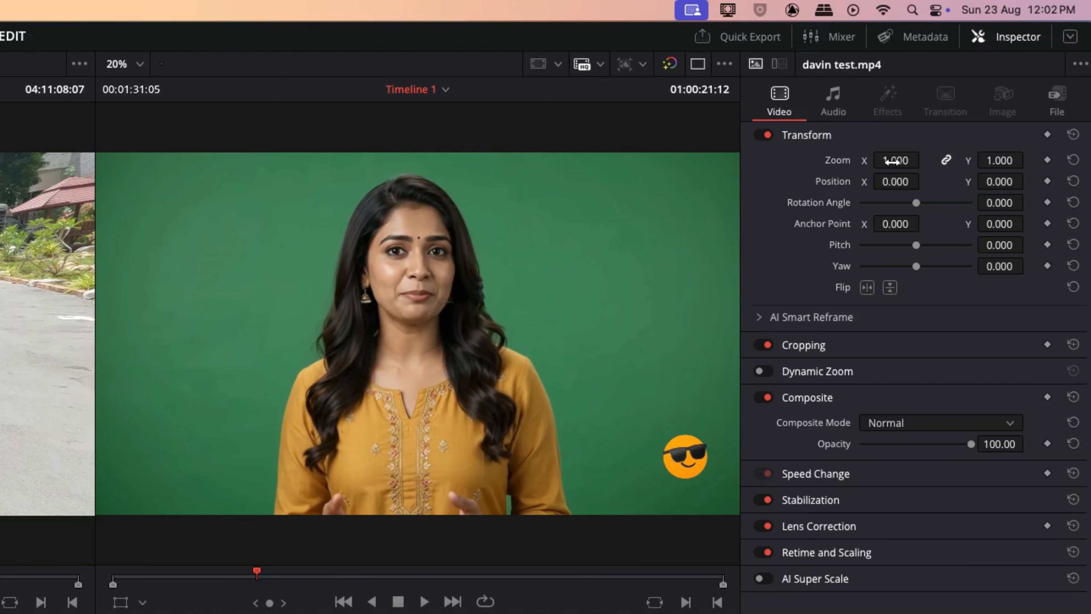
mouse_move(892, 161)
left_mouse_down()
mouse_move(915, 161)
mouse_move(863, 162)
mouse_move(874, 161)
left_mouse_up()
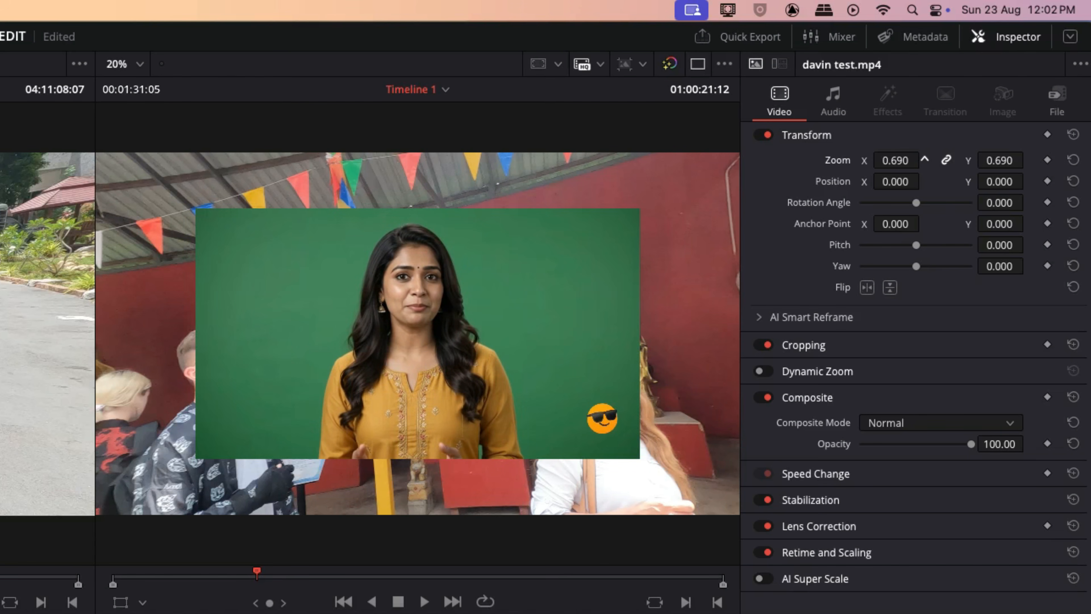
left_click_drag(874, 161, 877, 161)
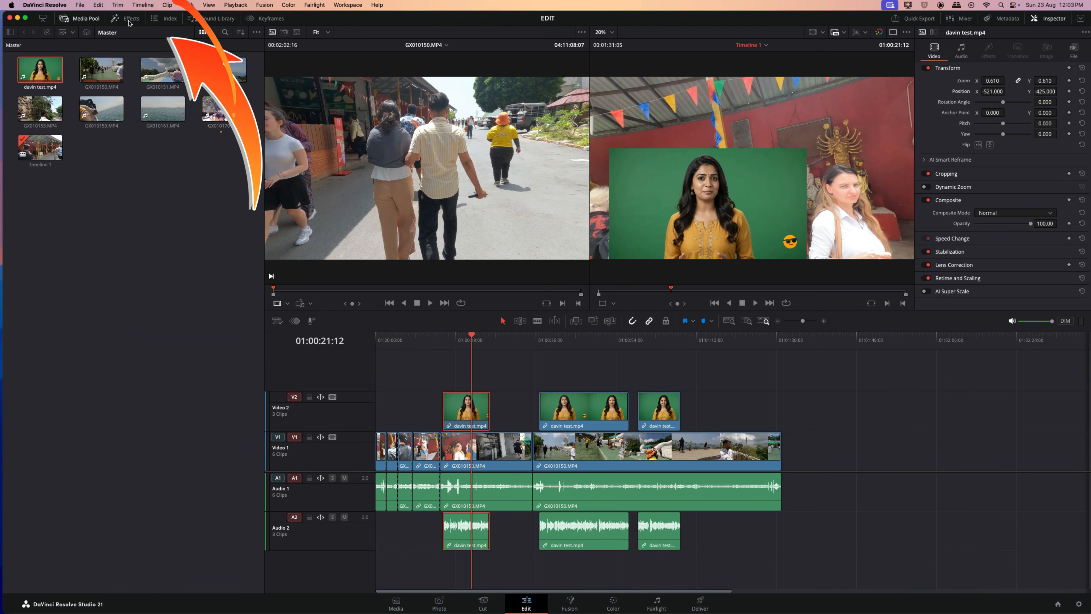
Add the Salmon title on a new Video 3 track, aligned with the start of the first davin test.mp4 clip
left_click(129, 21)
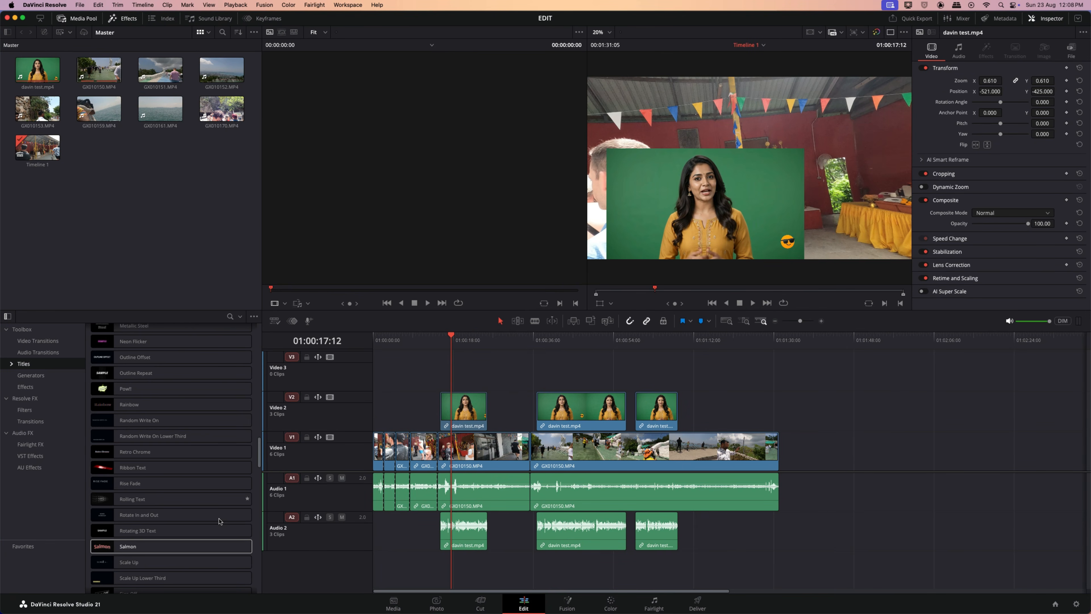
left_click(128, 547)
left_click_drag(128, 546, 464, 372)
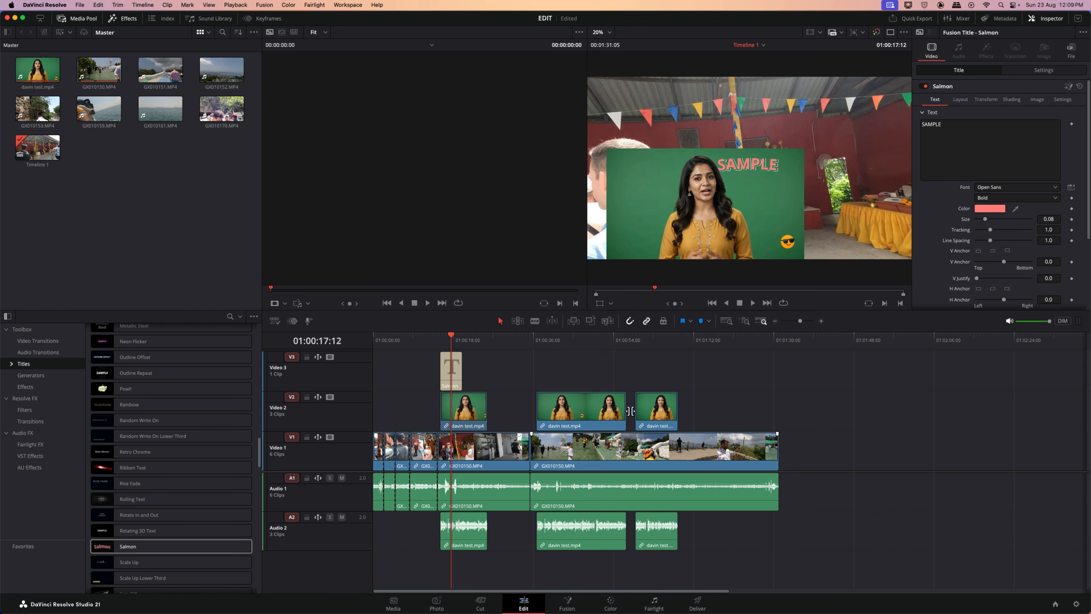
Replace the text of the Salmon title on Video 3 with MAC AND PC
left_click_drag(800, 321, 805, 321)
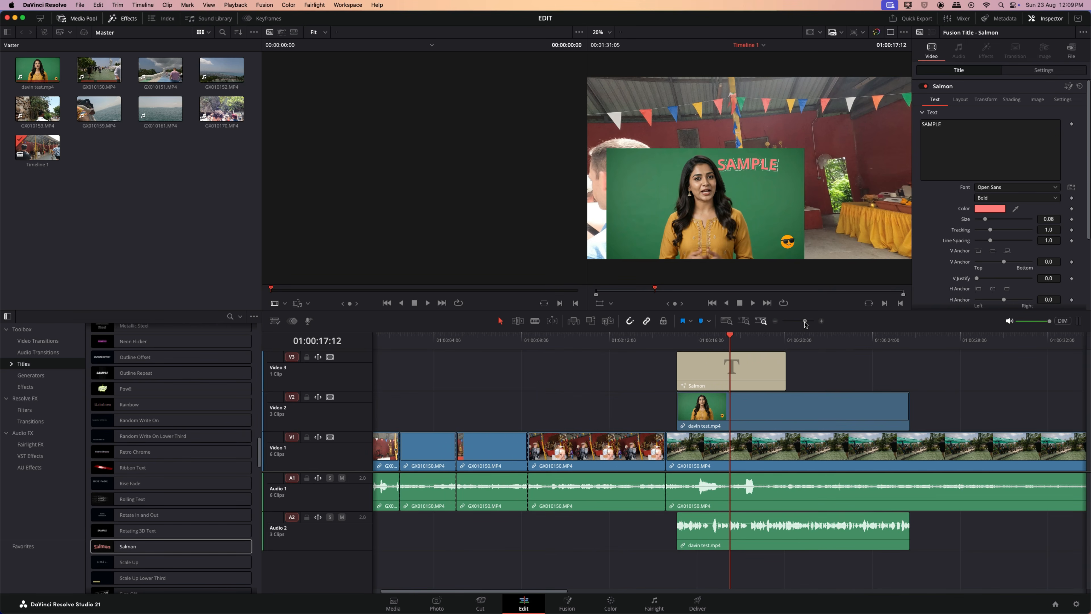
left_click_drag(712, 338, 728, 338)
left_click(736, 374)
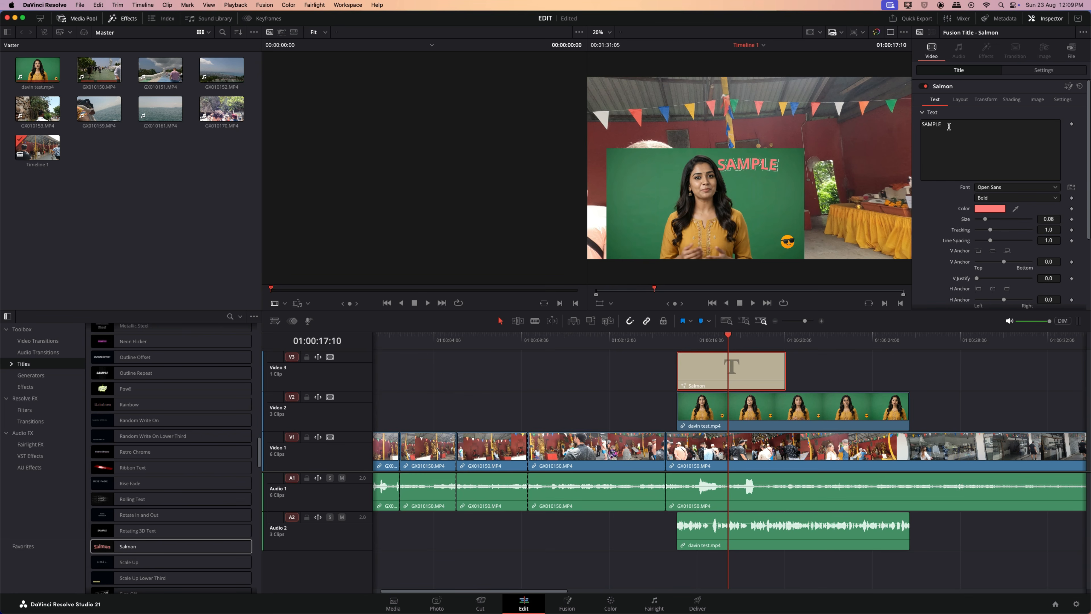
left_click_drag(950, 127, 918, 125)
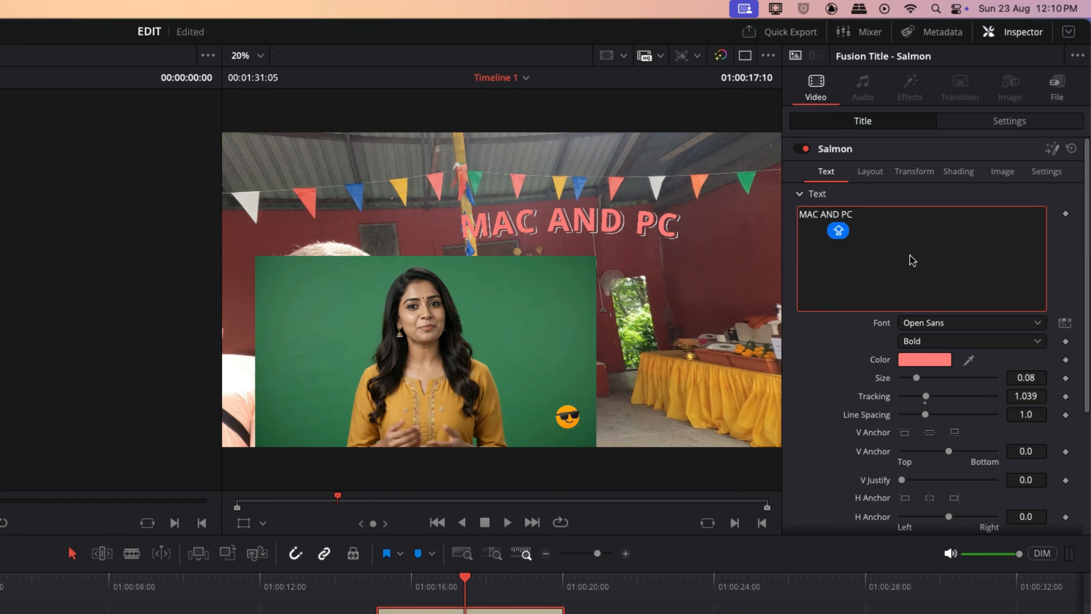
left_click(888, 225)
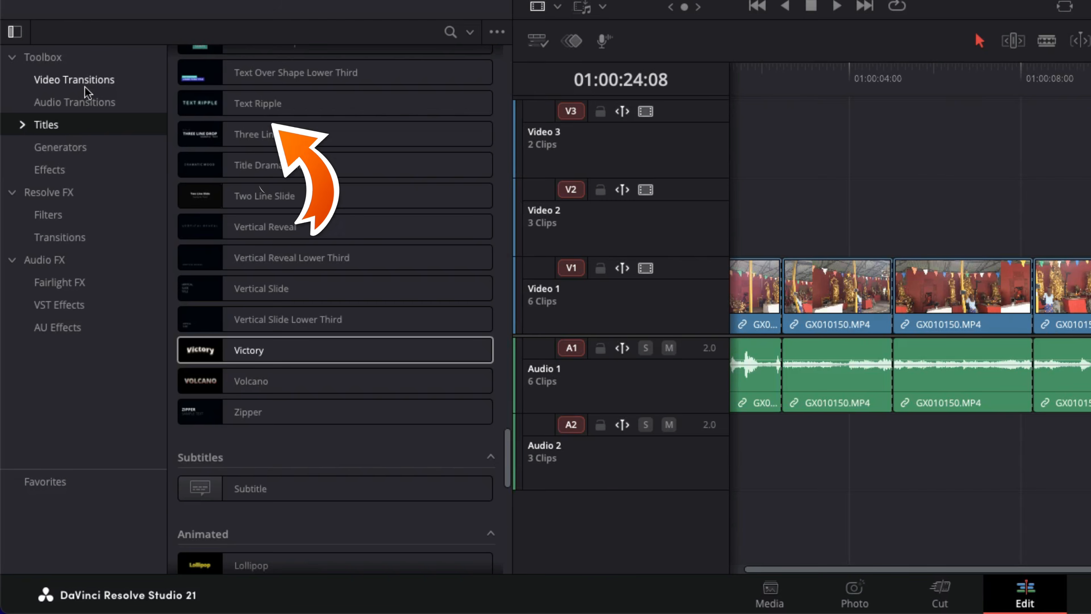
Browse the video transitions and place the playhead on the Video 1 cut at 01:00:08:07
left_click(82, 103)
scroll(280, 256, "up", 10)
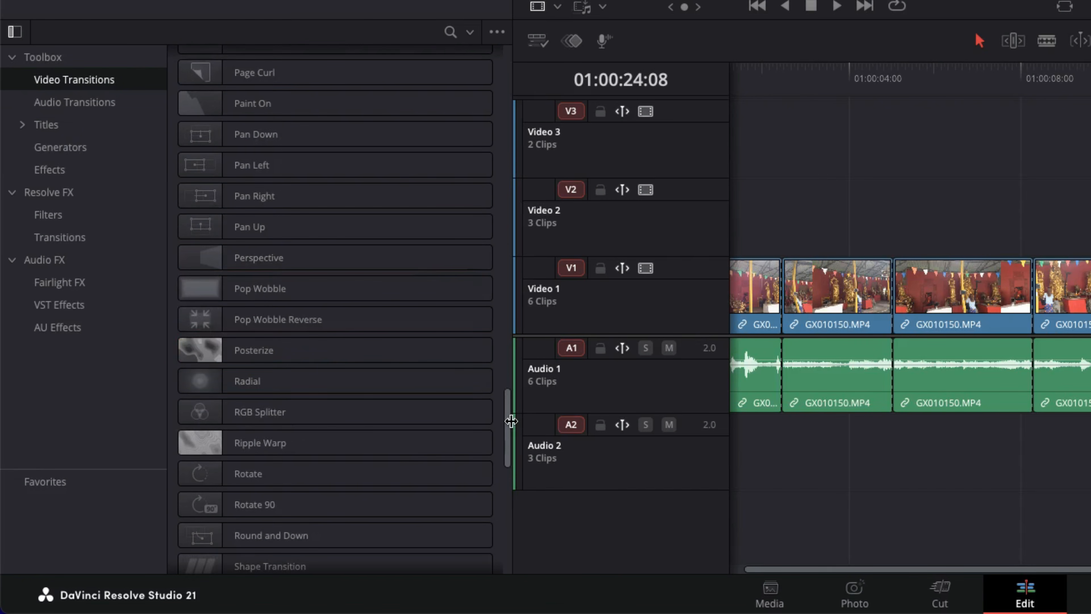
left_click_drag(507, 427, 508, 22)
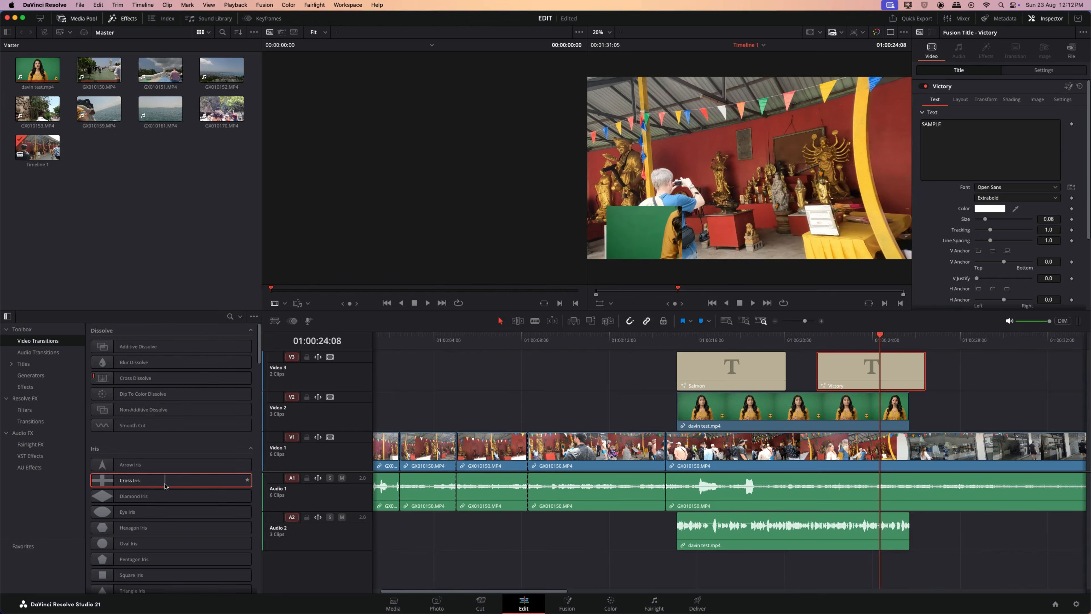
left_click(529, 340)
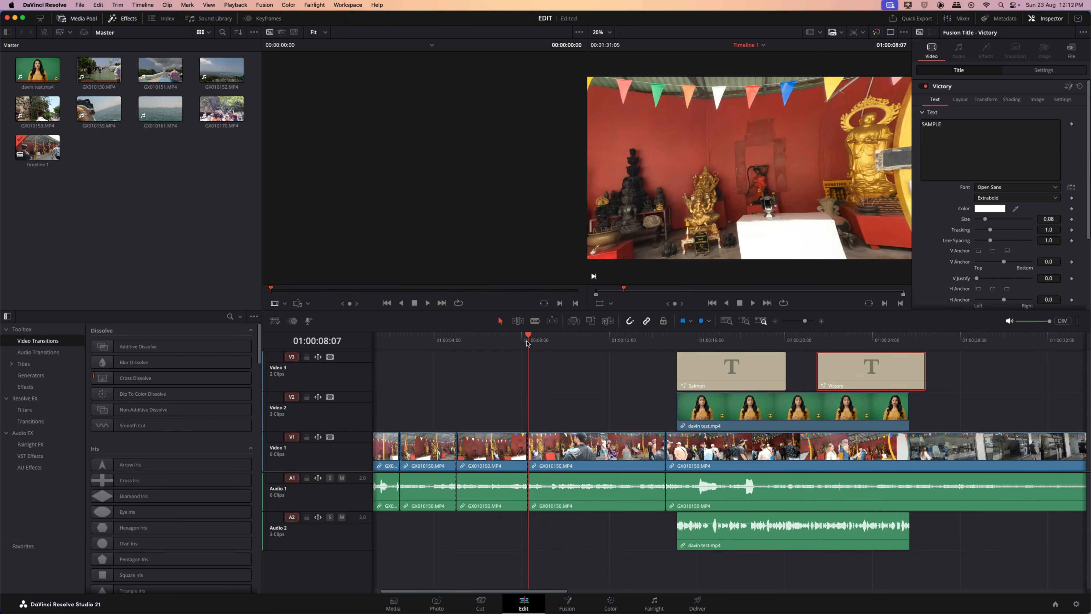
left_click_drag(527, 342, 529, 342)
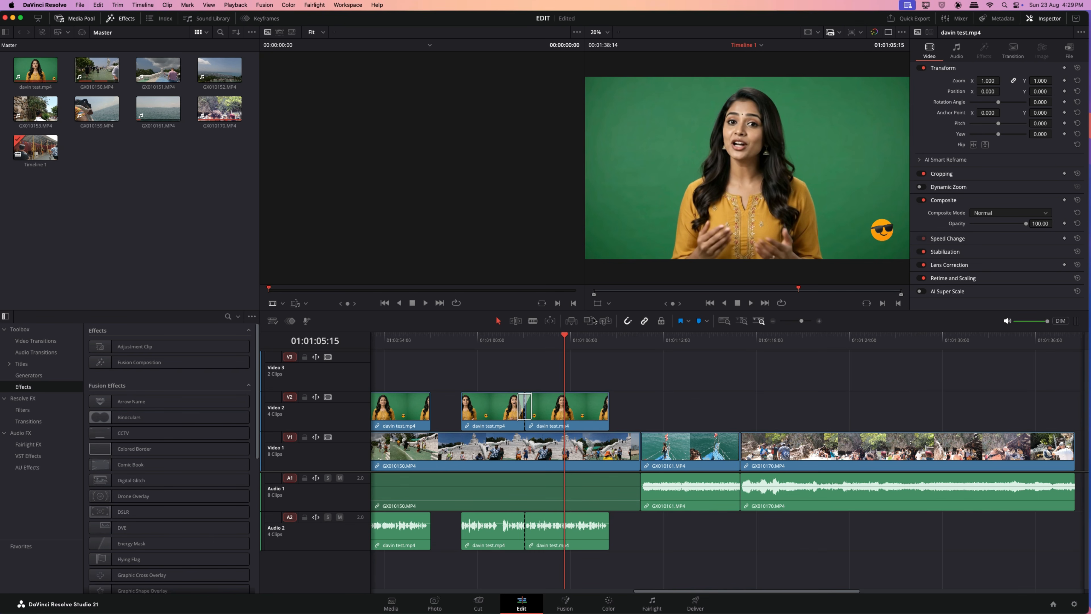
Try Dynamic Zoom with Linear ease on the last davin test.mp4 clip
left_click(923, 187)
left_click(996, 200)
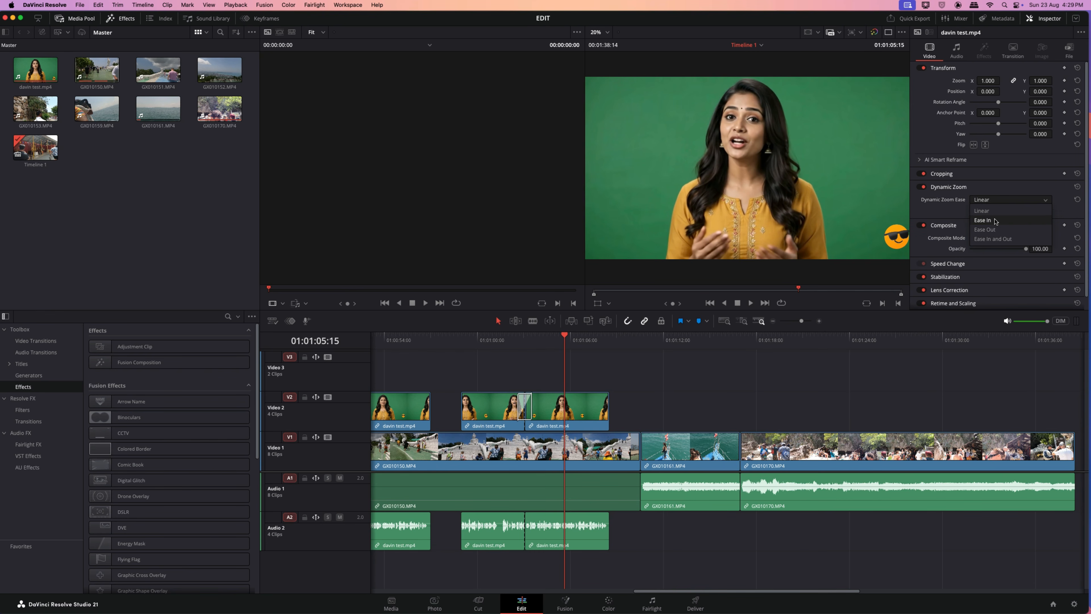
left_click(997, 211)
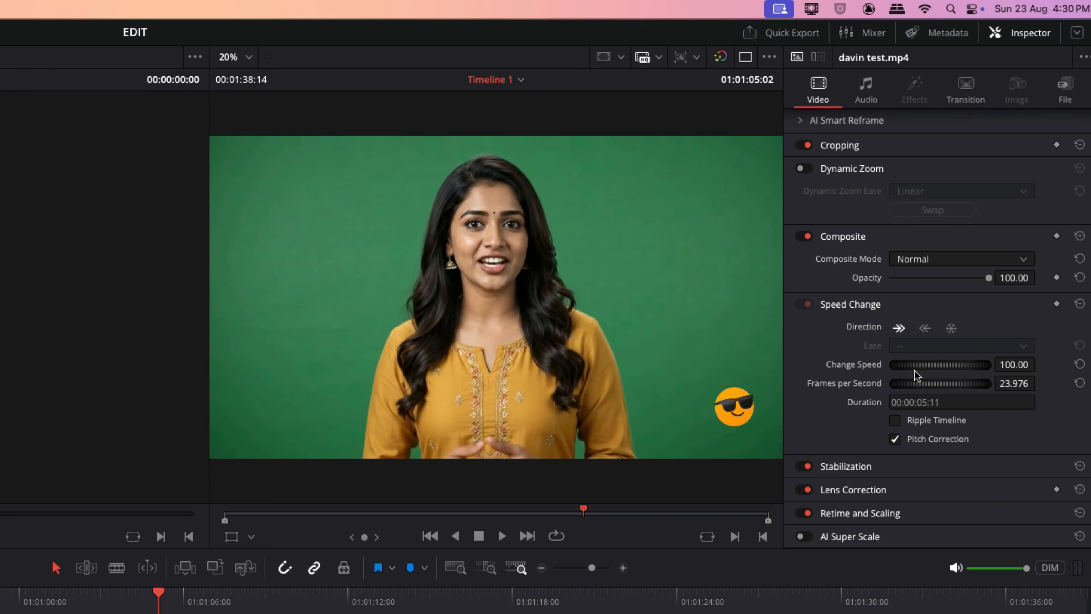
Try slowing the last davin test.mp4 clip to a speed of 76.00 and play it back
left_click_drag(943, 370, 900, 368)
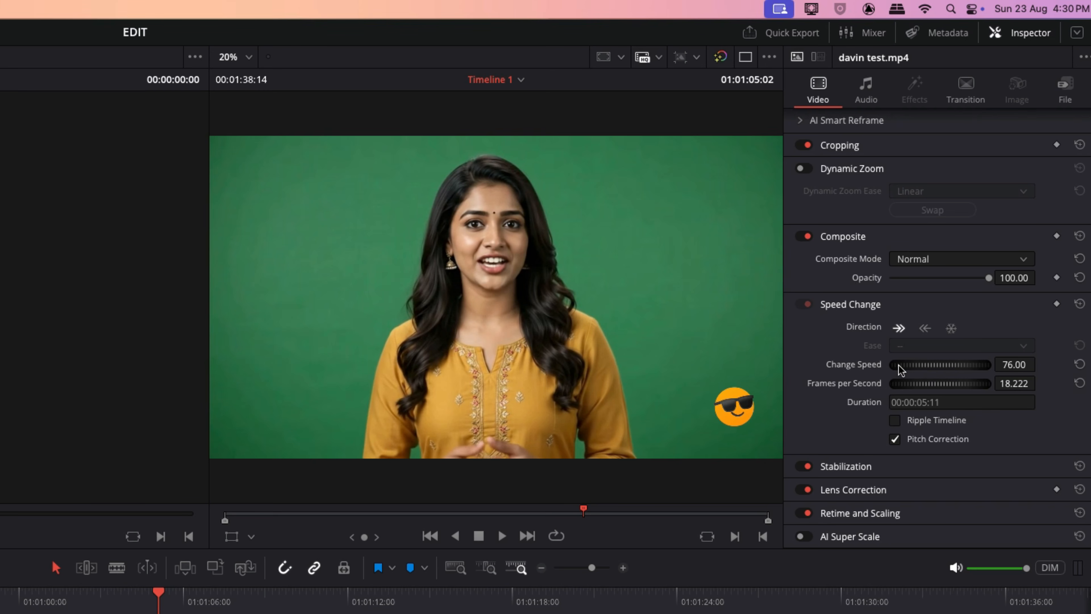
key("space")
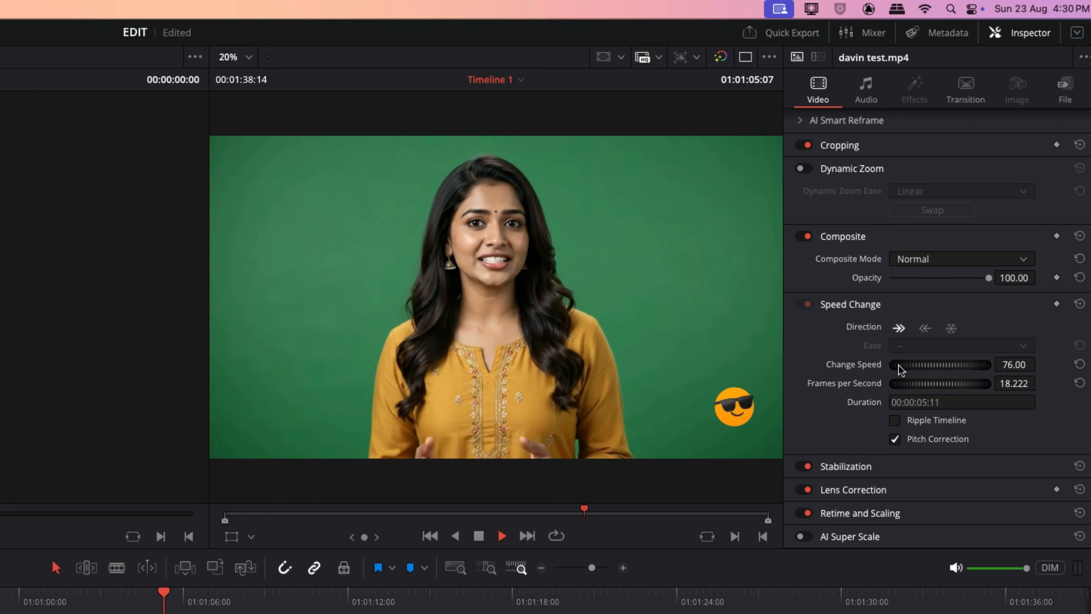
key("space")
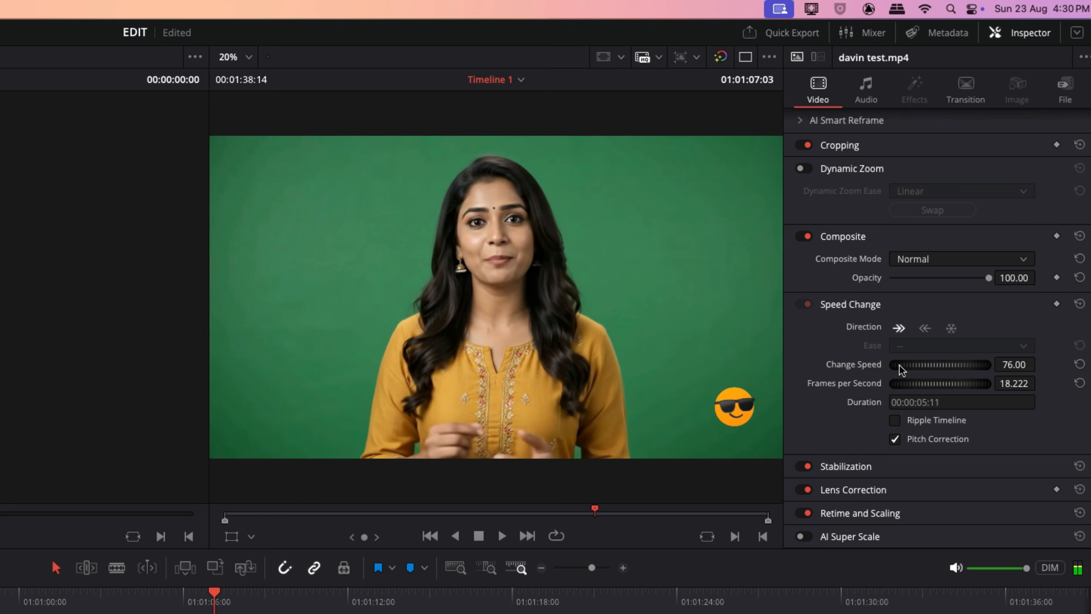
Try speeding the last davin test.mp4 clip up to 119.00, play it back, and reset its speed to 100.00
left_click_drag(906, 370, 1030, 375)
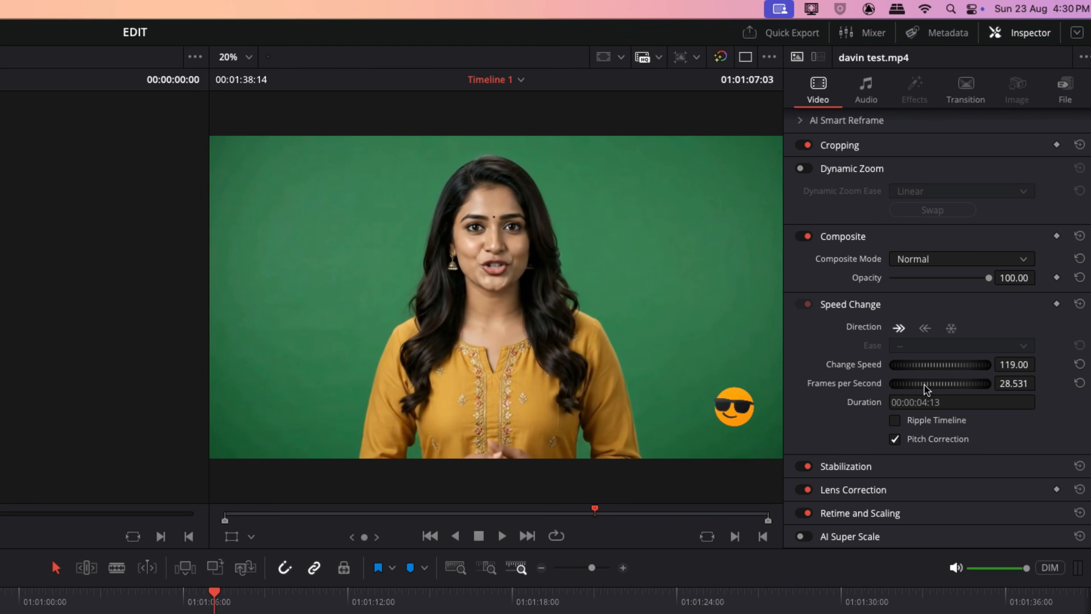
key("space")
left_click(147, 593)
key("space")
key("space")
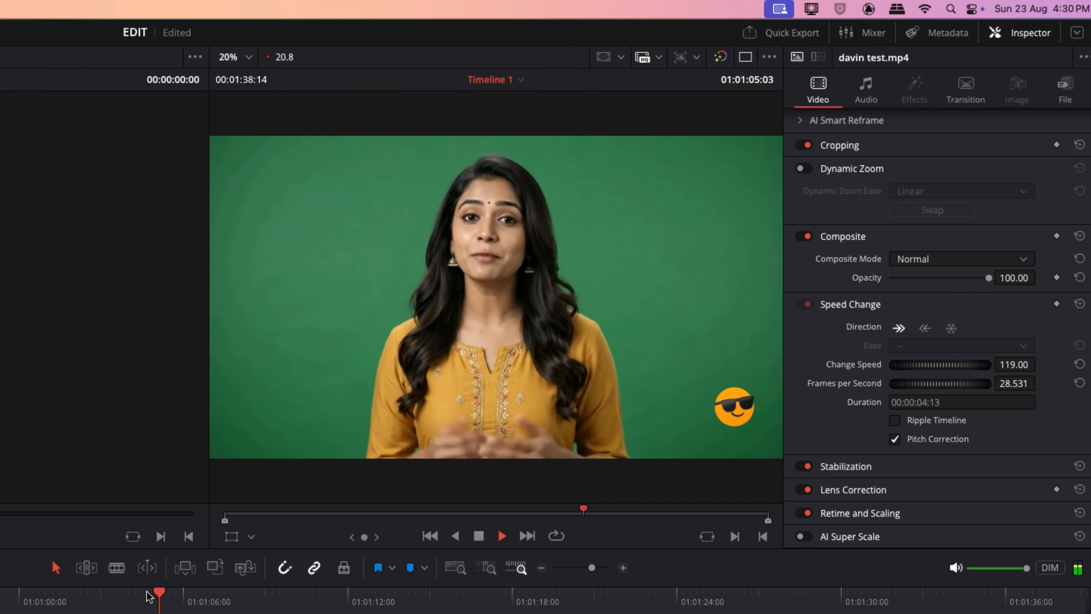
key("space")
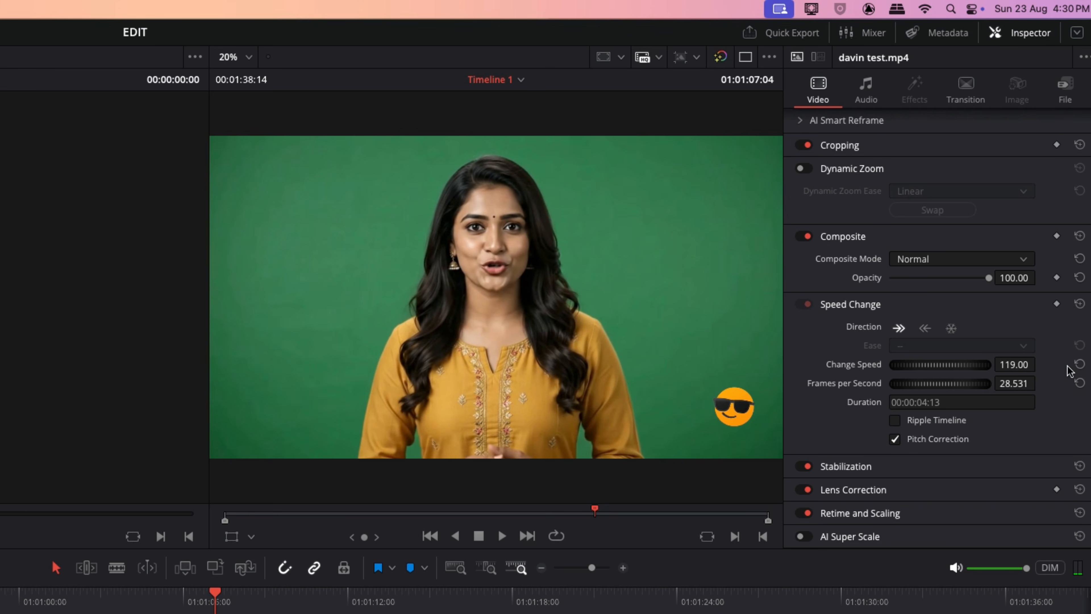
left_click(1080, 365)
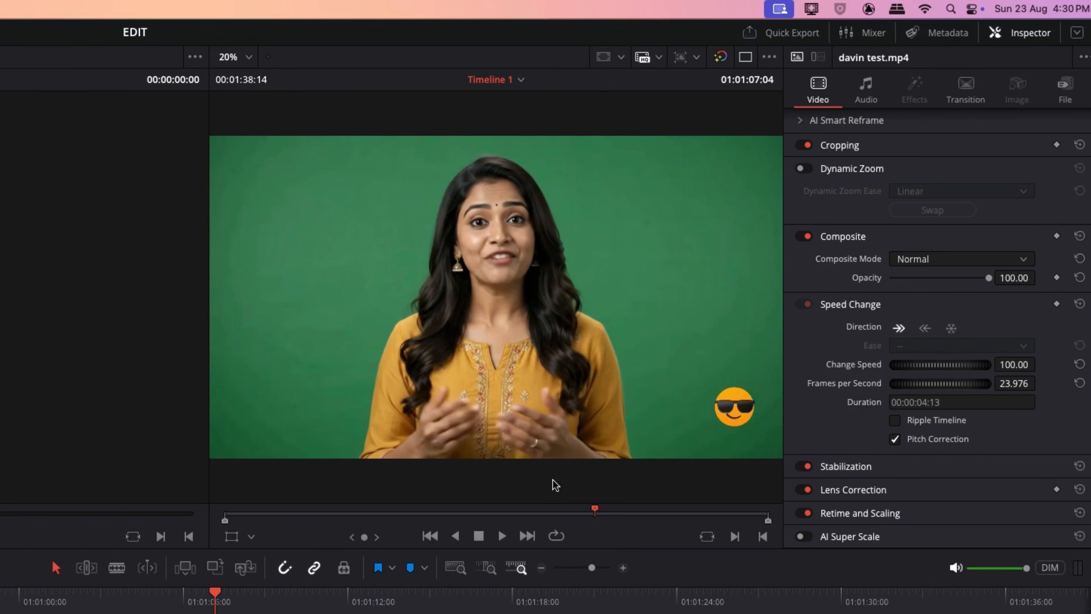
Review the last davin test.mp4 clip's Stabilization settings and increase its Lens Correction distortion
left_click(884, 469)
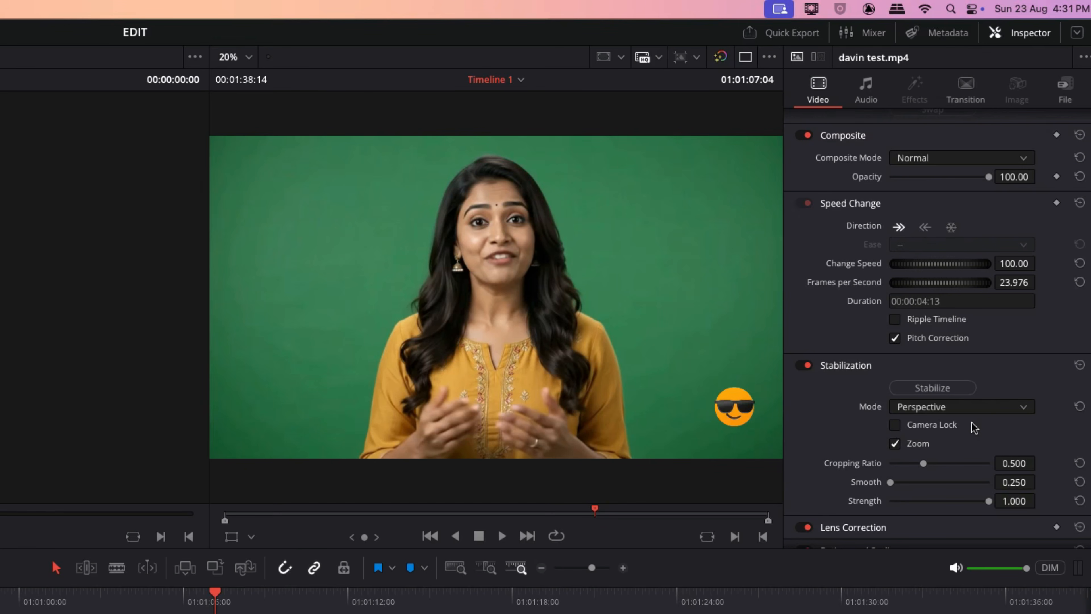
left_click(845, 373)
left_click(848, 390)
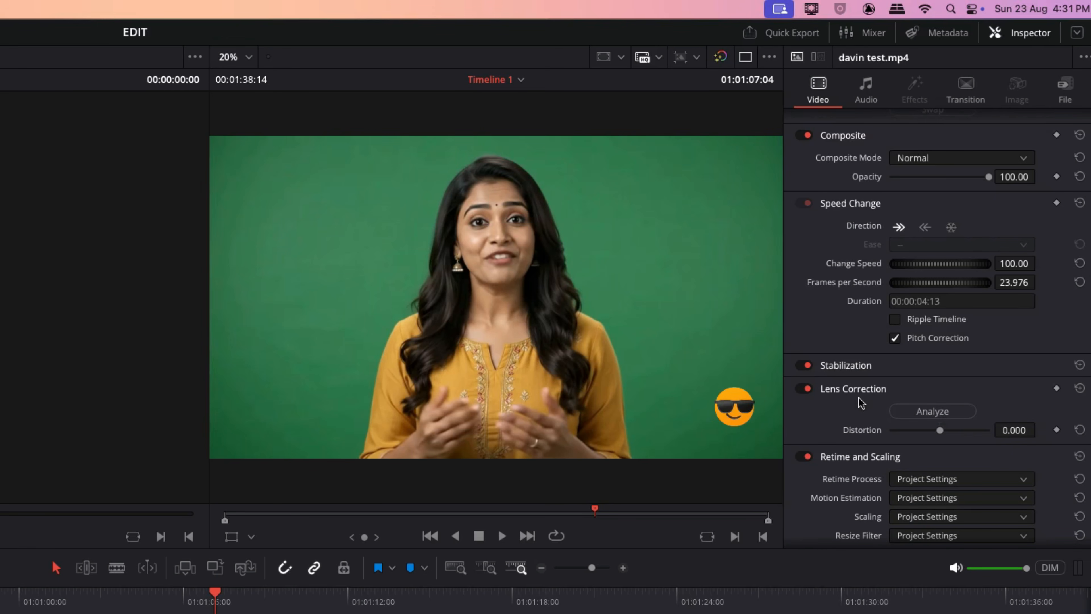
left_click(853, 389)
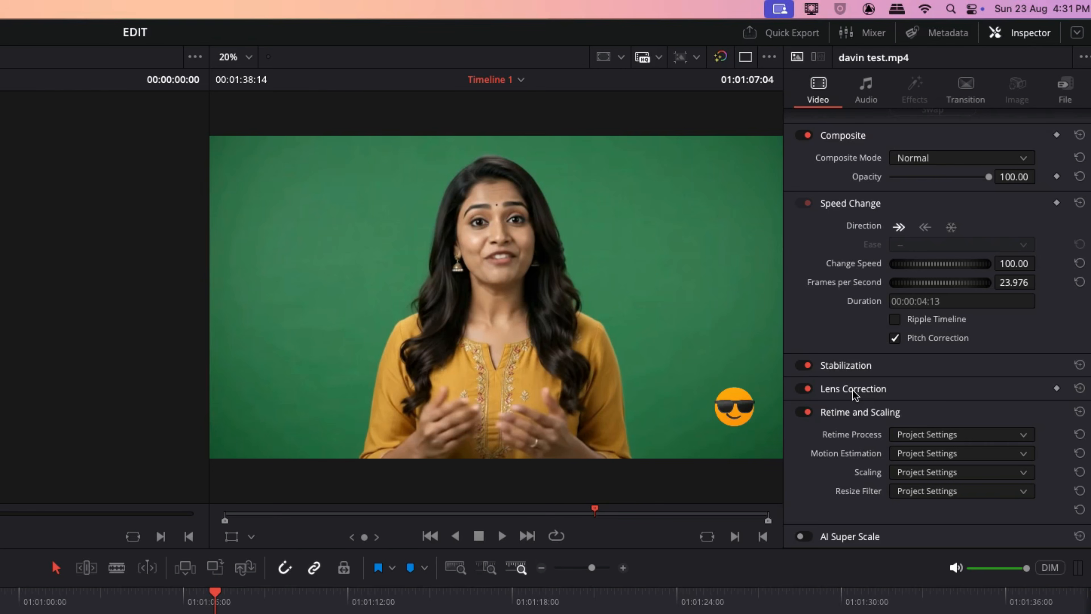
left_click(853, 390)
left_click_drag(940, 430, 956, 434)
Open AI Magic Mask for the davin test.mp4 clip on the Color page and connect node 01's alpha to a new alpha output
left_click(610, 607)
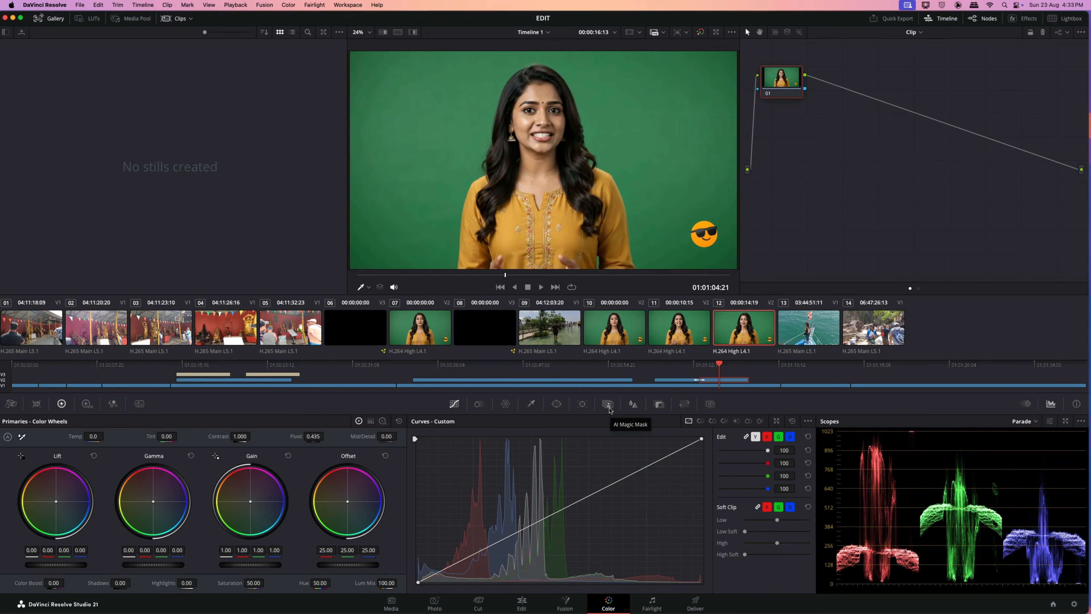
left_click(607, 404)
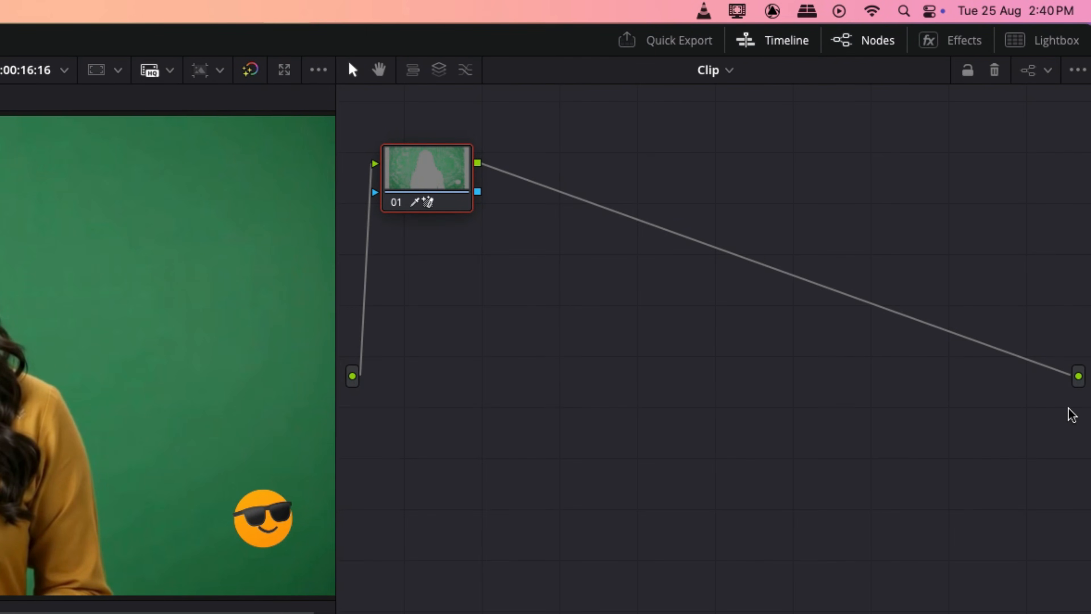
right_click(1072, 415)
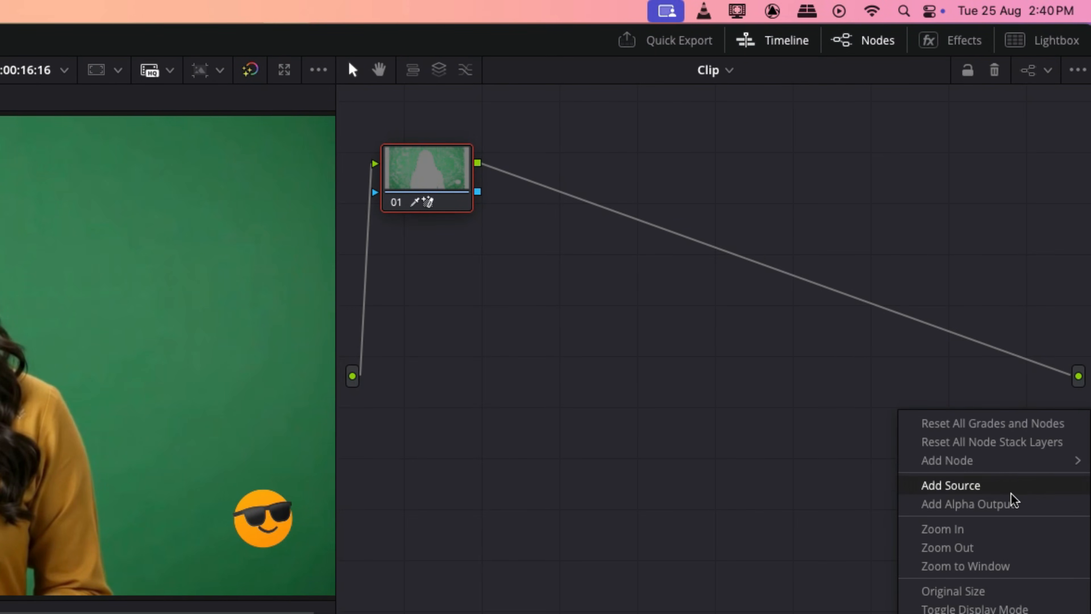
left_click(1011, 504)
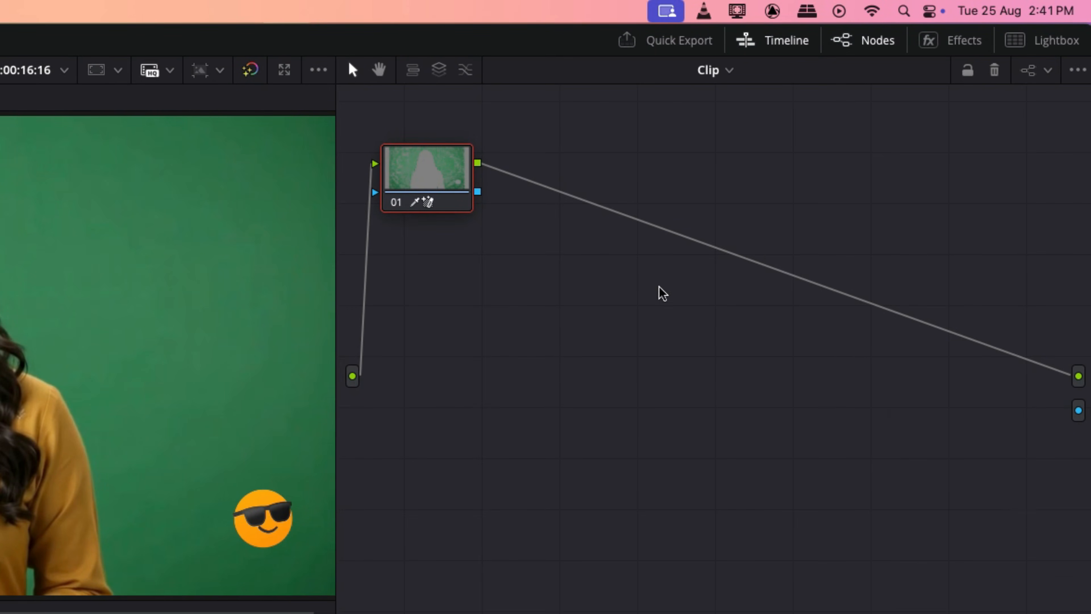
left_click_drag(478, 192, 1059, 412)
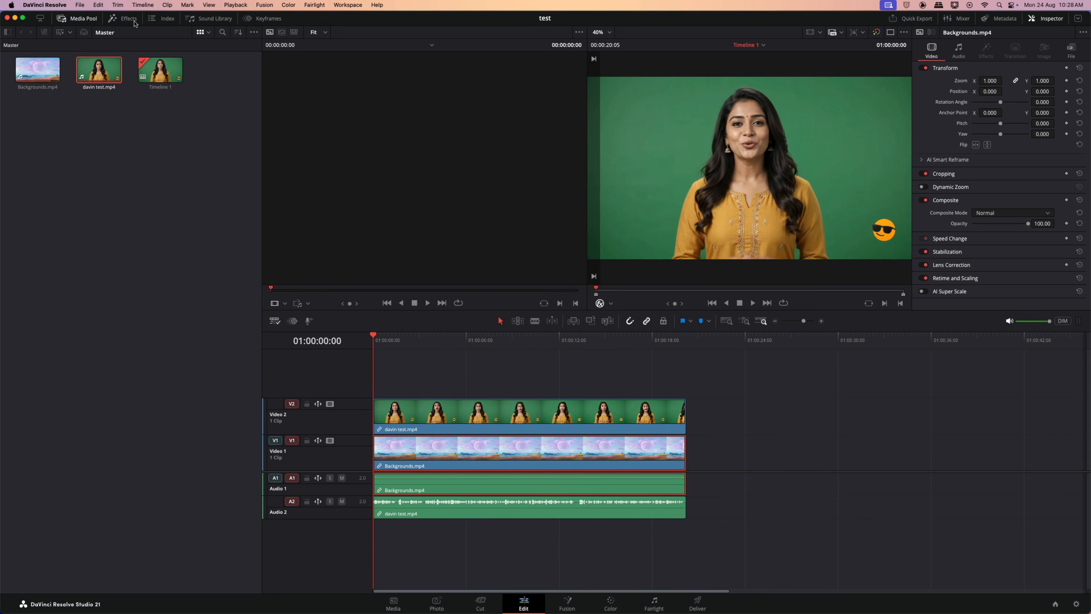
In the test project, find the 3D Keyer effect with the search term 3d and apply it to the davin test.mp4 clip on Video 2
left_click(129, 19)
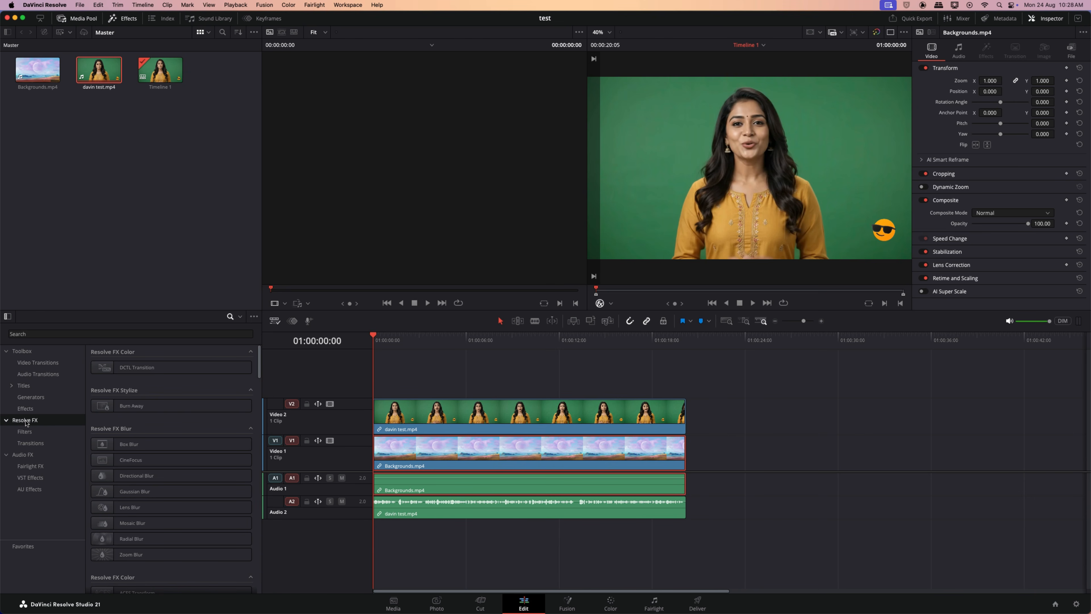
left_click(63, 333)
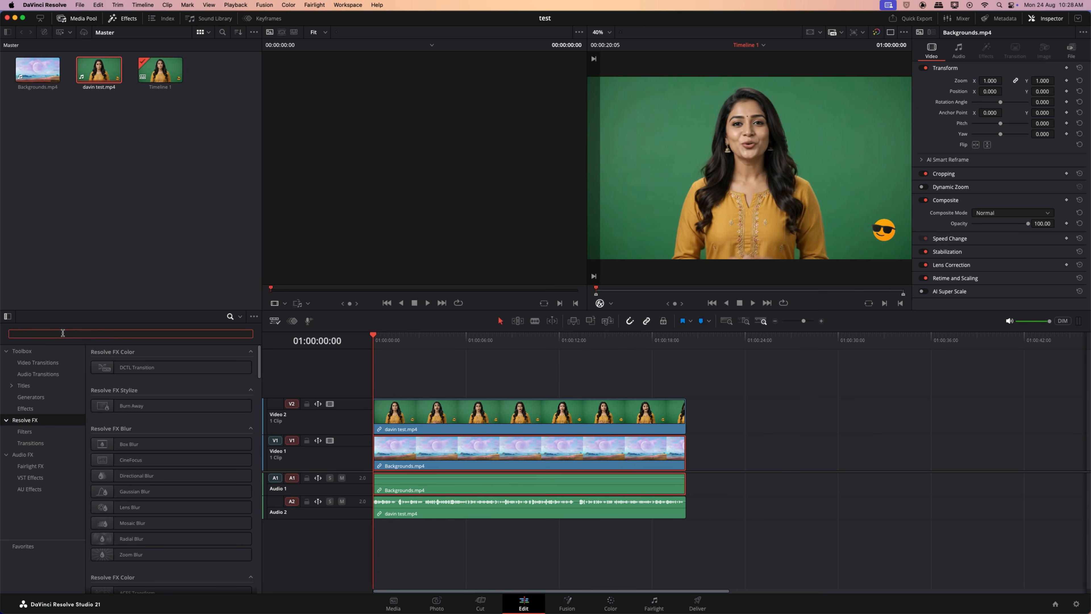
type("3d")
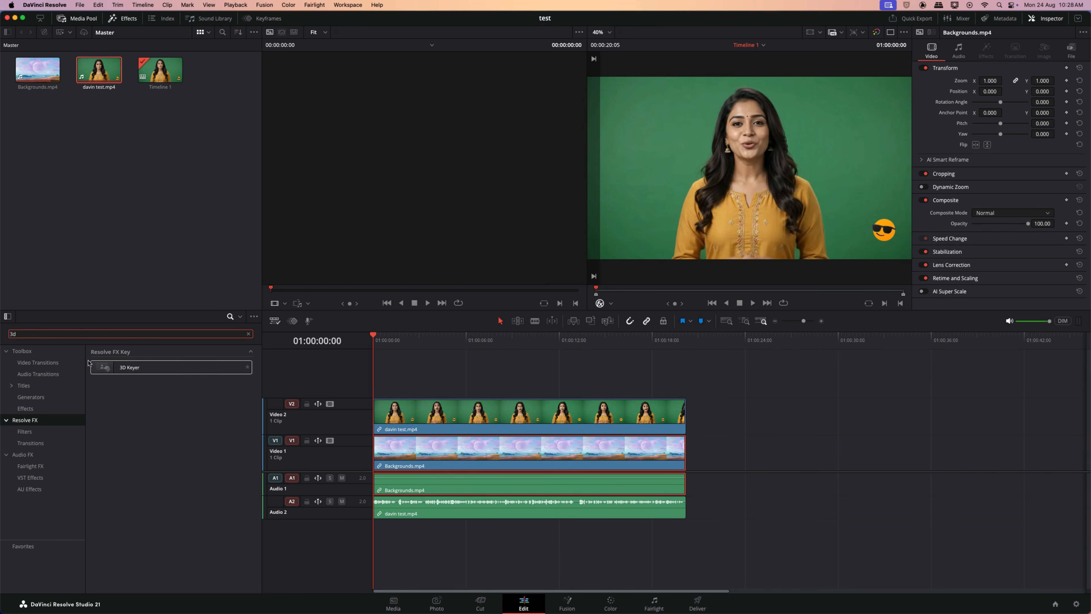
left_click(124, 369)
left_click_drag(123, 370, 427, 421)
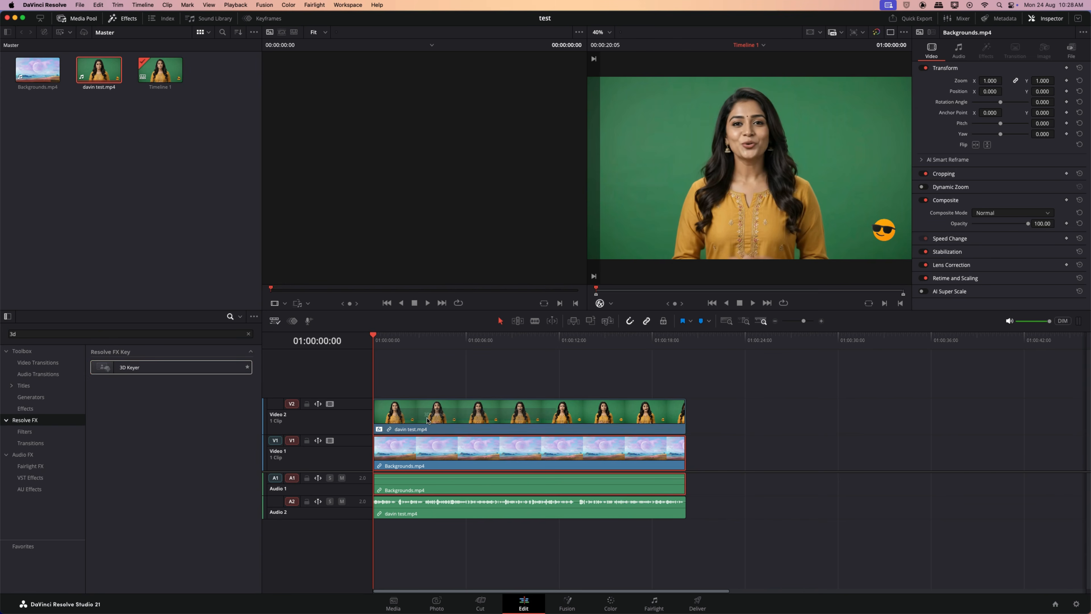
left_click(428, 420)
Key out the green background with Open FX Overlay strokes on both sides of the presenter and save the project
left_click(611, 304)
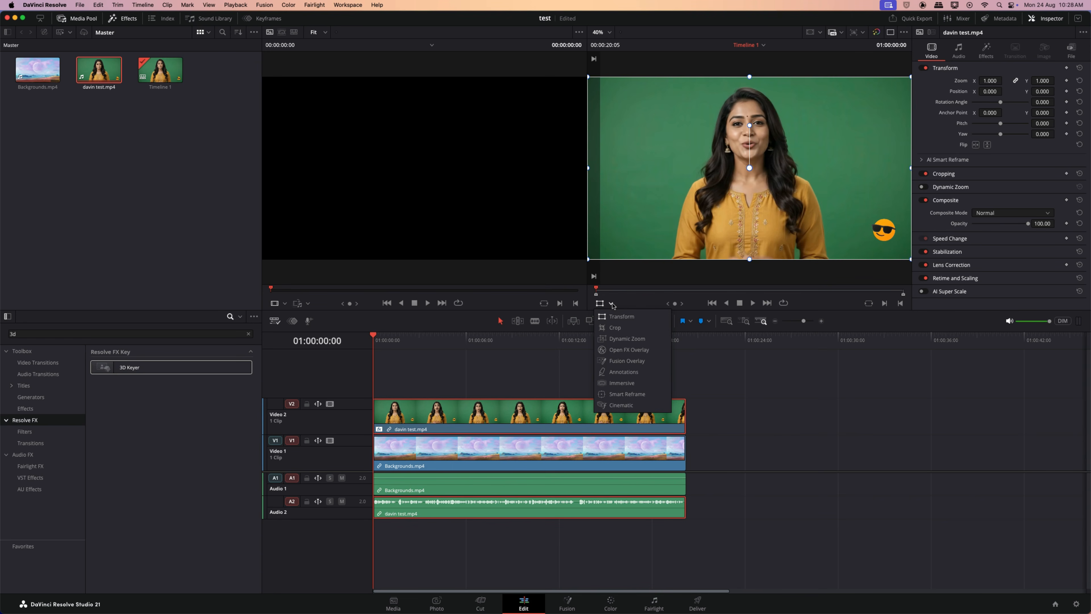
left_click(625, 350)
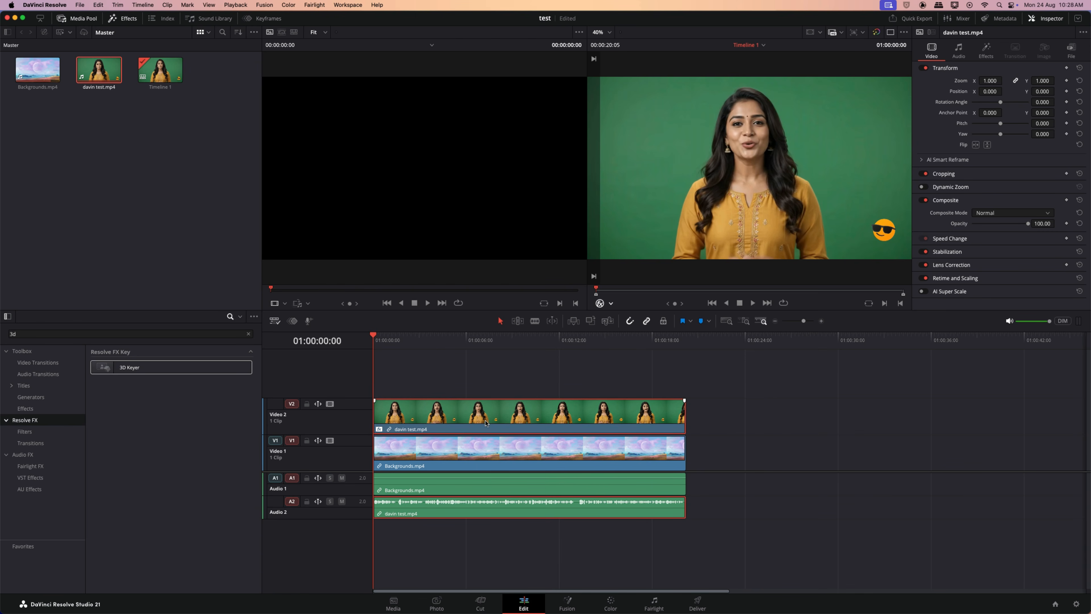
mouse_move(653, 97)
left_mouse_down()
mouse_move(653, 182)
mouse_move(638, 253)
left_mouse_up()
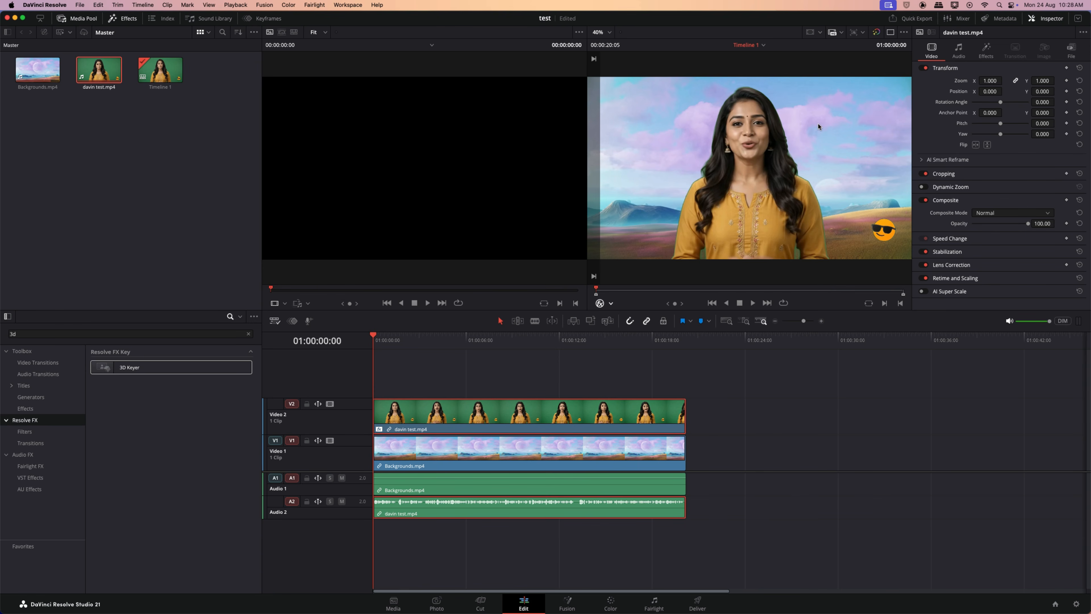
left_click_drag(823, 122, 840, 256)
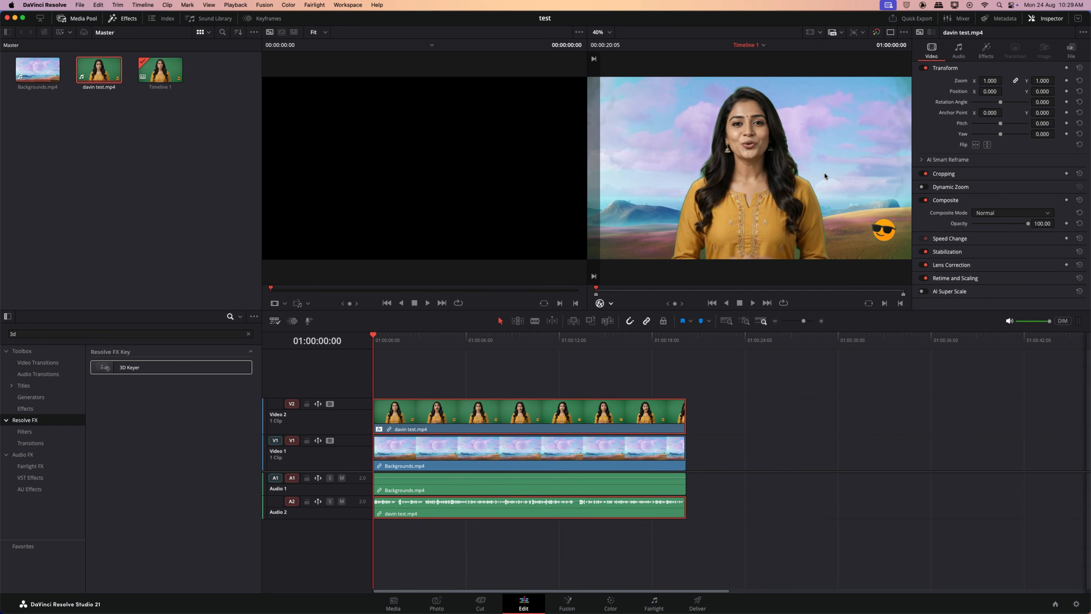
key("super+s")
Play the keyed clip and fine-tune the 3D Keyer by lowering Chroma Tolerance and raising Chroma Softness
key("space")
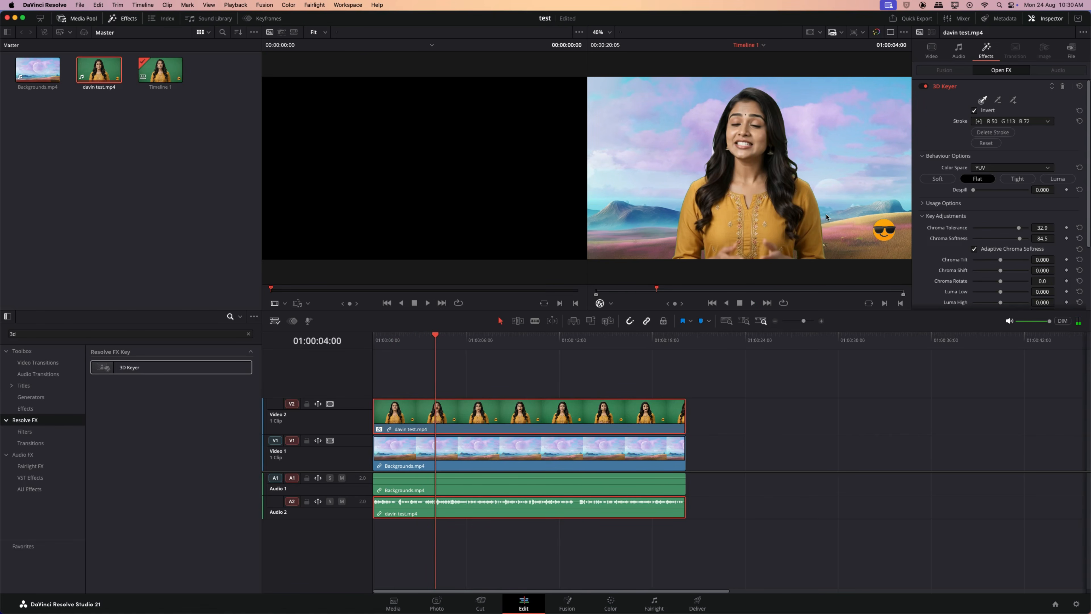
mouse_move(1019, 228)
left_mouse_down()
mouse_move(1029, 232)
mouse_move(1005, 236)
left_mouse_up()
left_click_drag(1018, 235, 1027, 240)
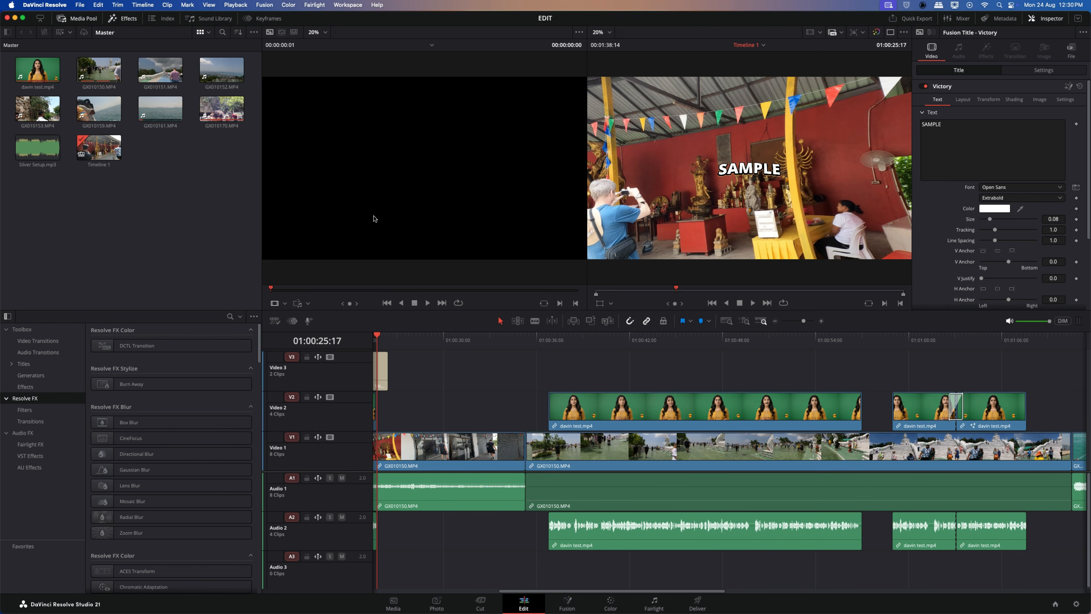
Place Silver Setup.mp3 on Audio 3 from the timeline's start and trim its end to match the last video clip
left_click(29, 149)
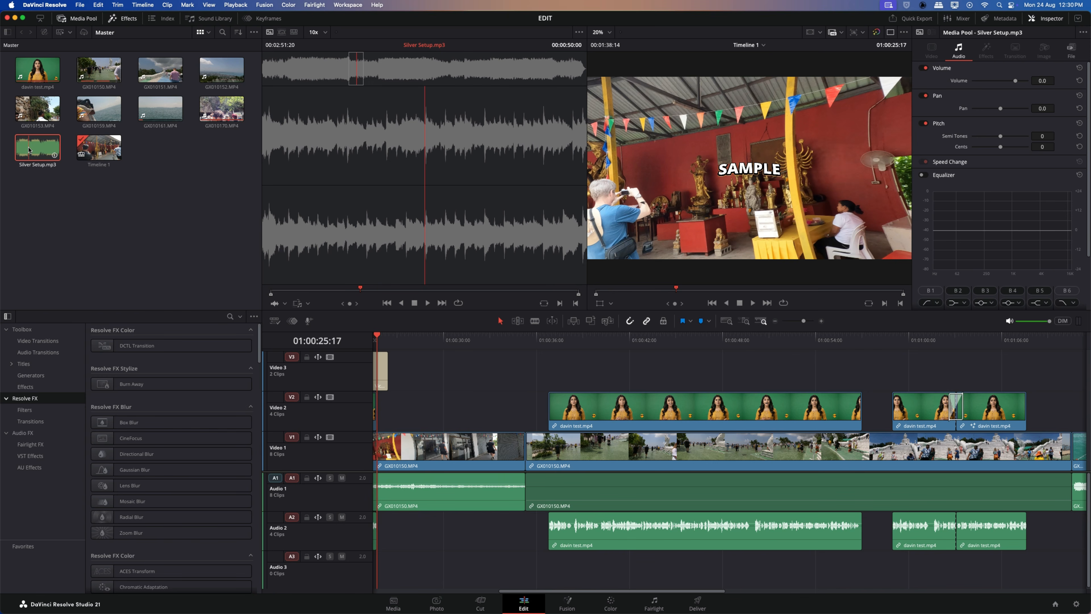
left_click_drag(28, 149, 391, 575)
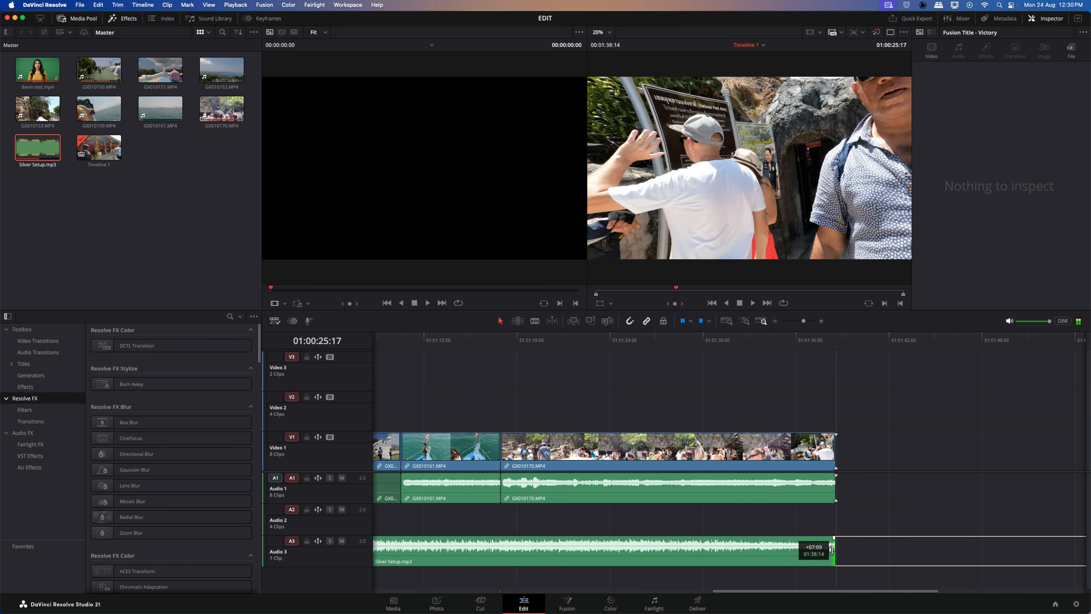
left_click_drag(837, 552, 835, 551)
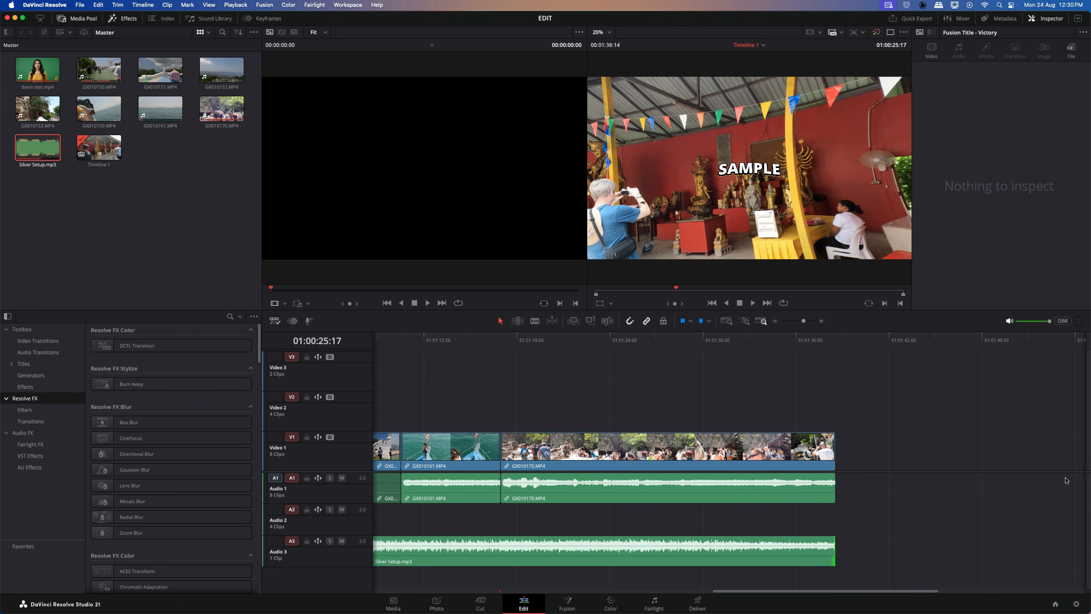
Add a fade-out and a fade-in to the Silver Setup.mp3 clip on Audio 3, and mute Audio 1
left_click(836, 540)
left_click_drag(834, 538, 794, 538)
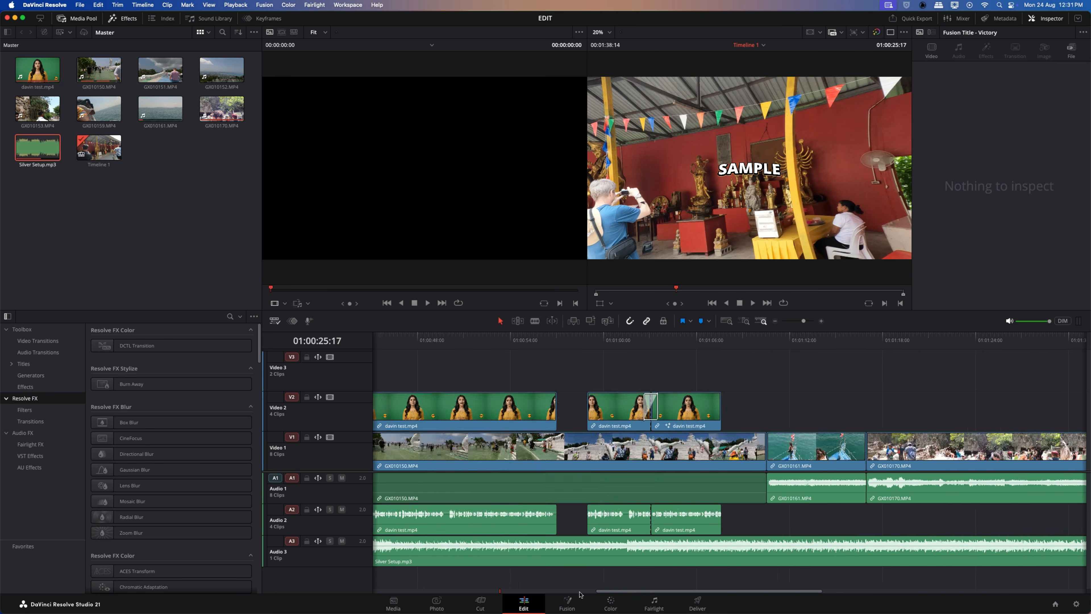
left_click_drag(376, 538, 406, 538)
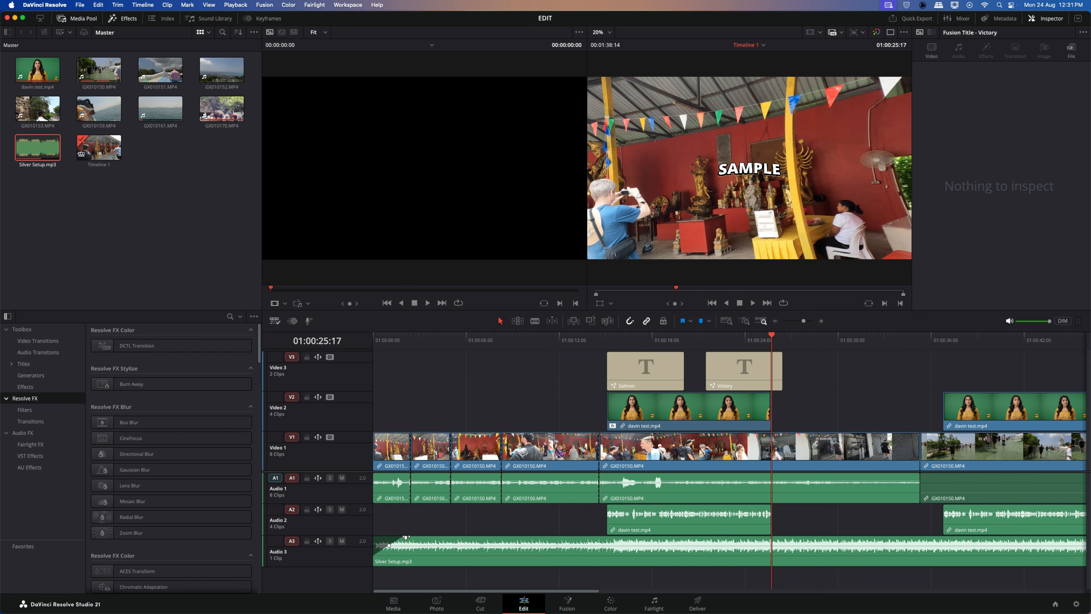
left_click(342, 478)
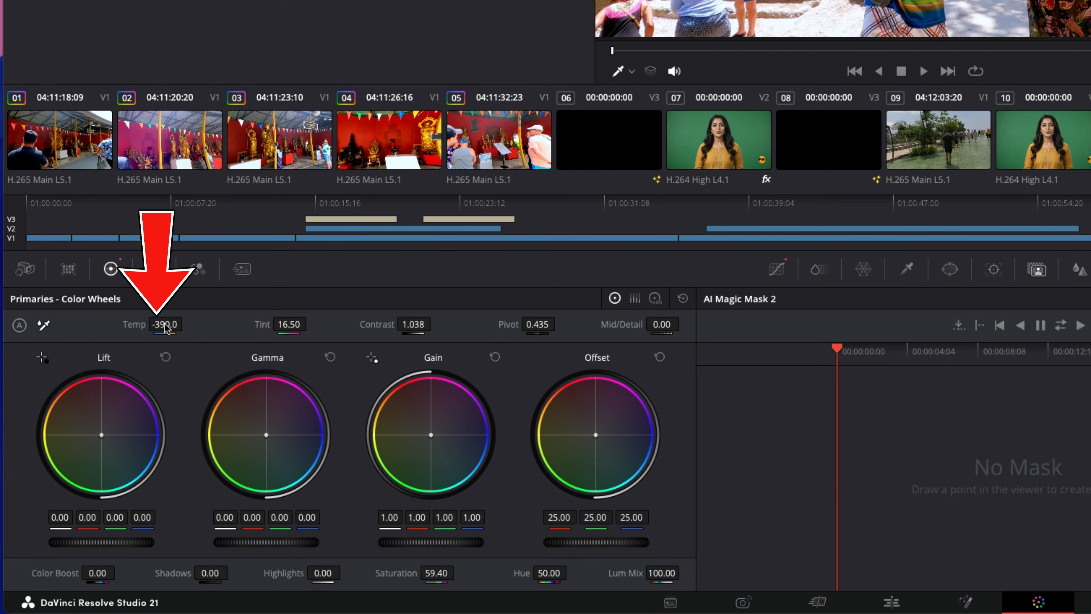
Grade the crowd clip with Temp -490.0, Tint 14.00 and Contrast 1.054 in the primaries, and adjust its Saturation
mouse_move(165, 325)
left_mouse_down()
mouse_move(187, 323)
mouse_move(161, 327)
left_mouse_up()
left_click_drag(285, 326, 331, 318)
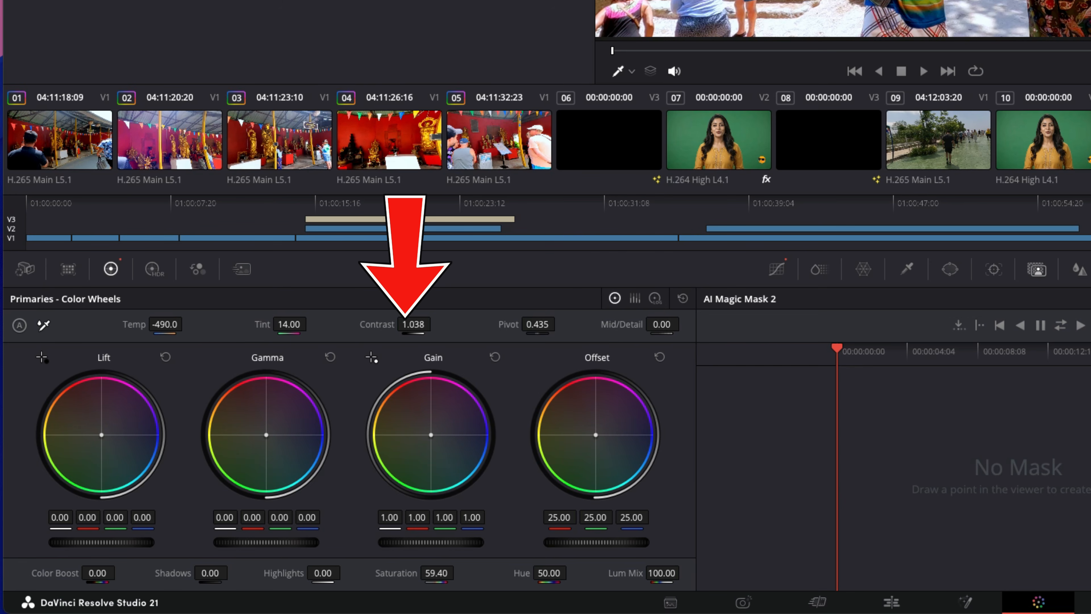
left_click_drag(411, 325, 410, 325)
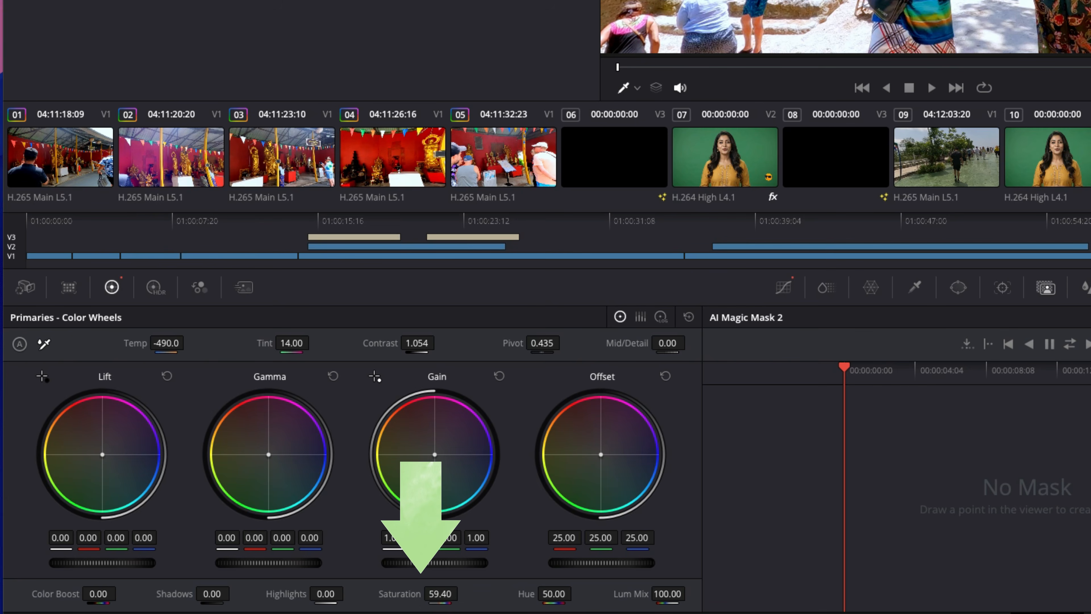
left_click_drag(447, 572, 411, 593)
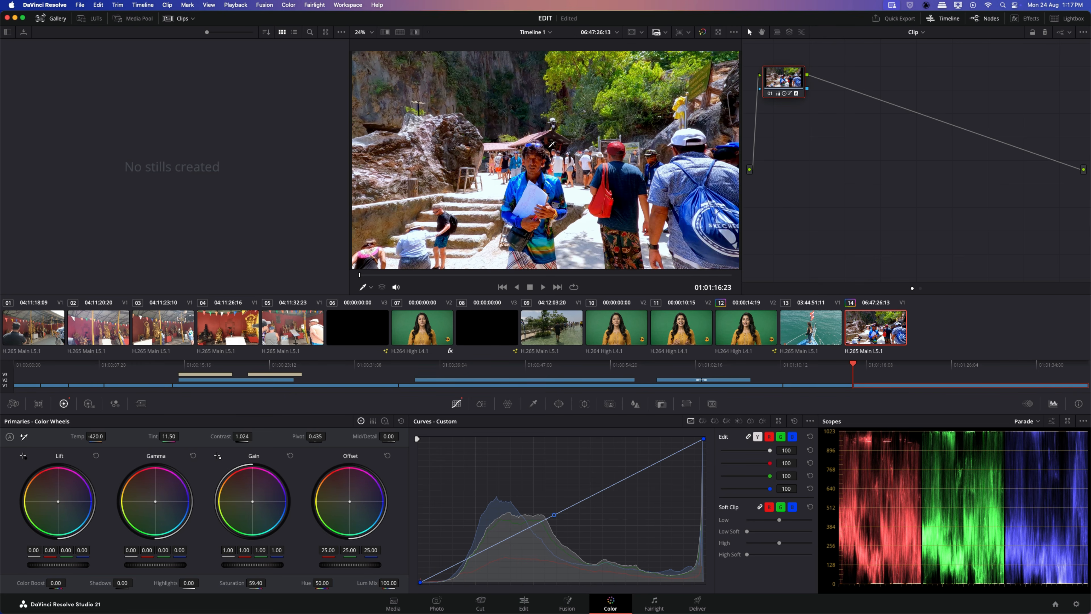
Grab a still of graded clip 14 and apply its grade to clips 01 to 05 and 13
right_click(552, 144)
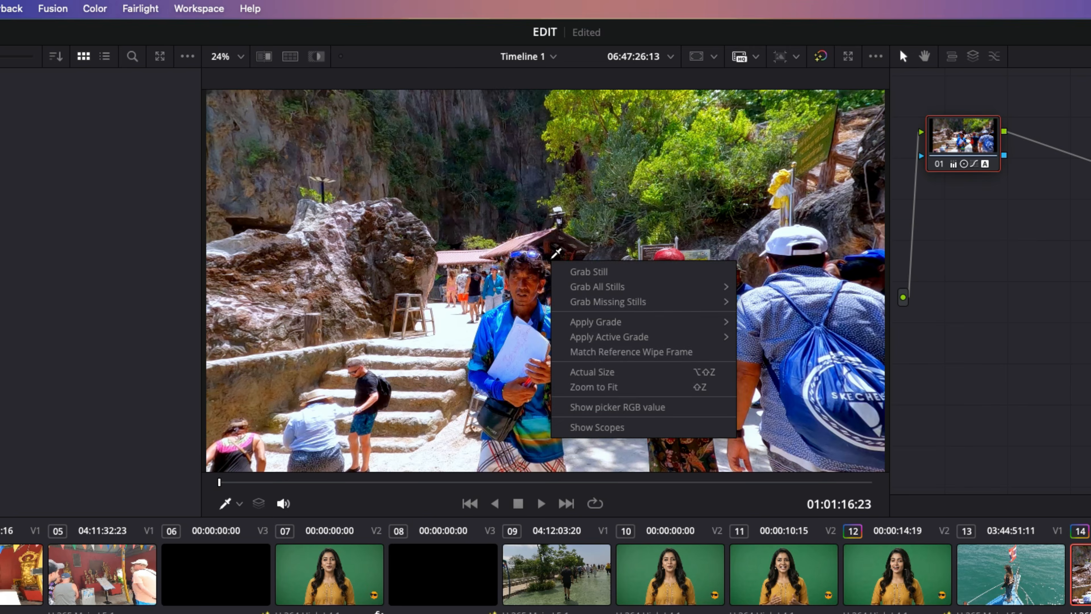
left_click(575, 272)
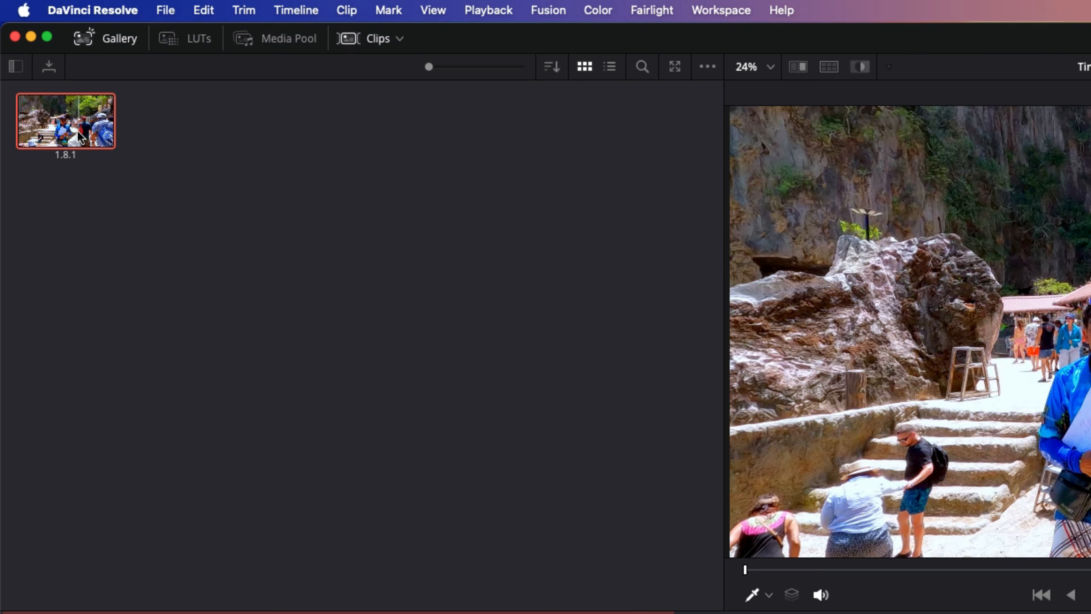
right_click(37, 62)
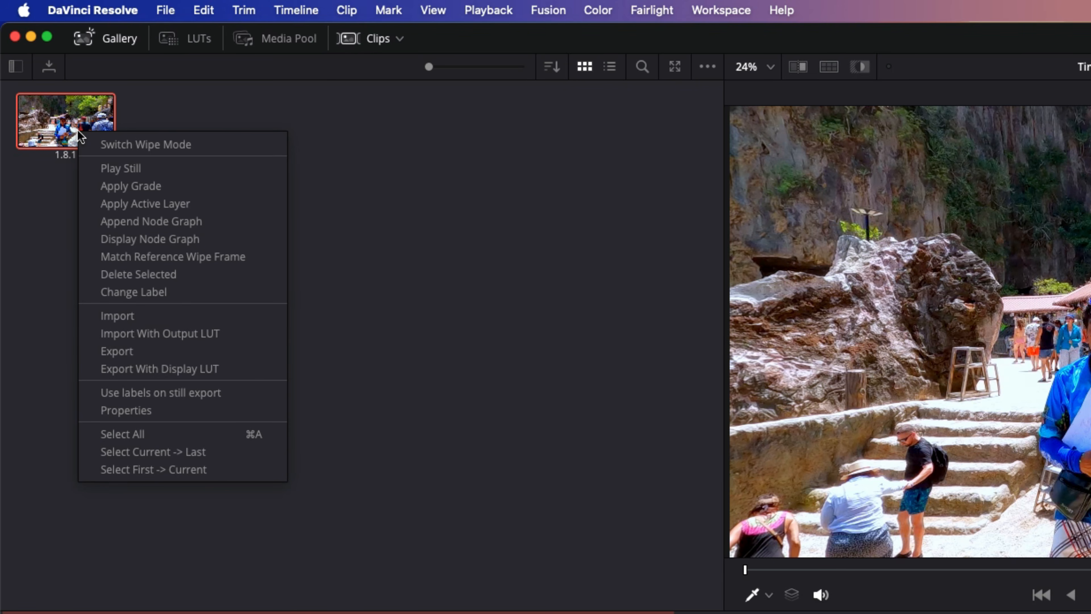
left_click(103, 192)
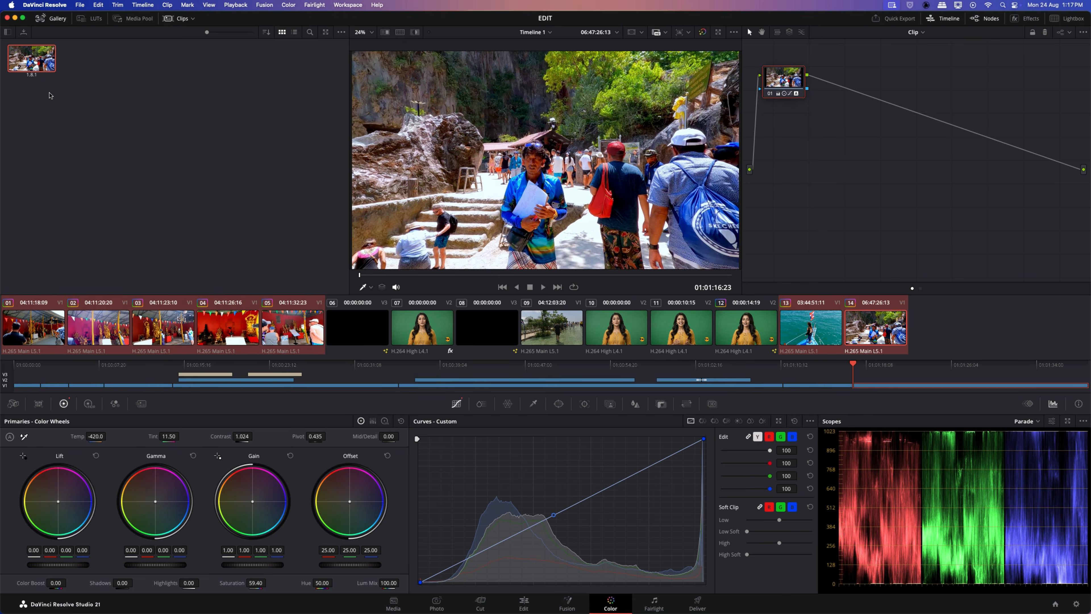
Check the applied grade on clips 01 to 05, play boat clip 13, and return to clip 14
left_click(34, 331)
left_click(98, 333)
left_click(163, 334)
left_click(228, 336)
left_click(293, 338)
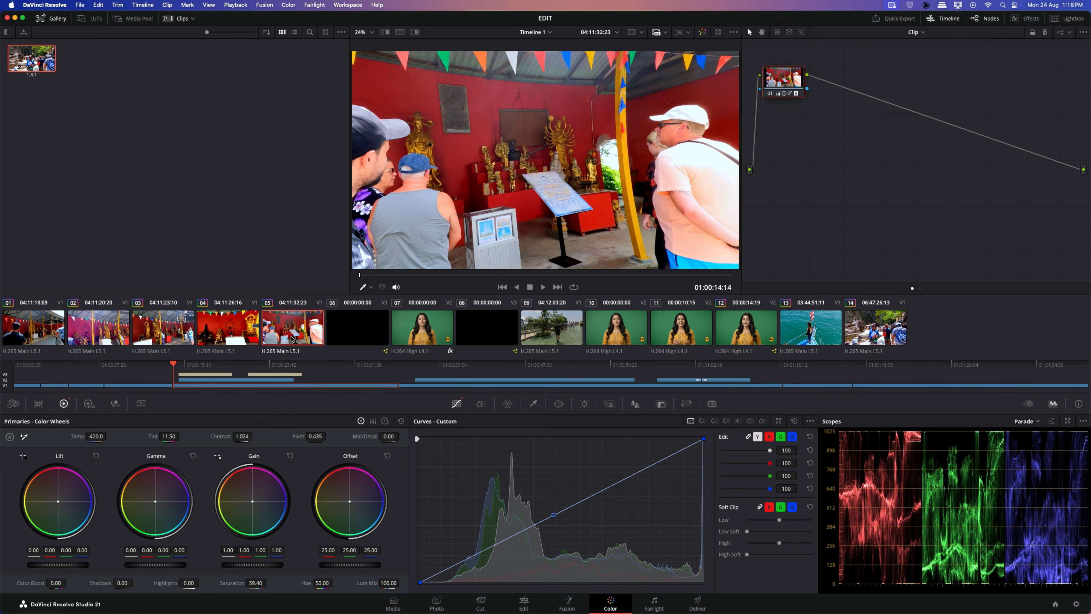
left_click(811, 340)
key("space")
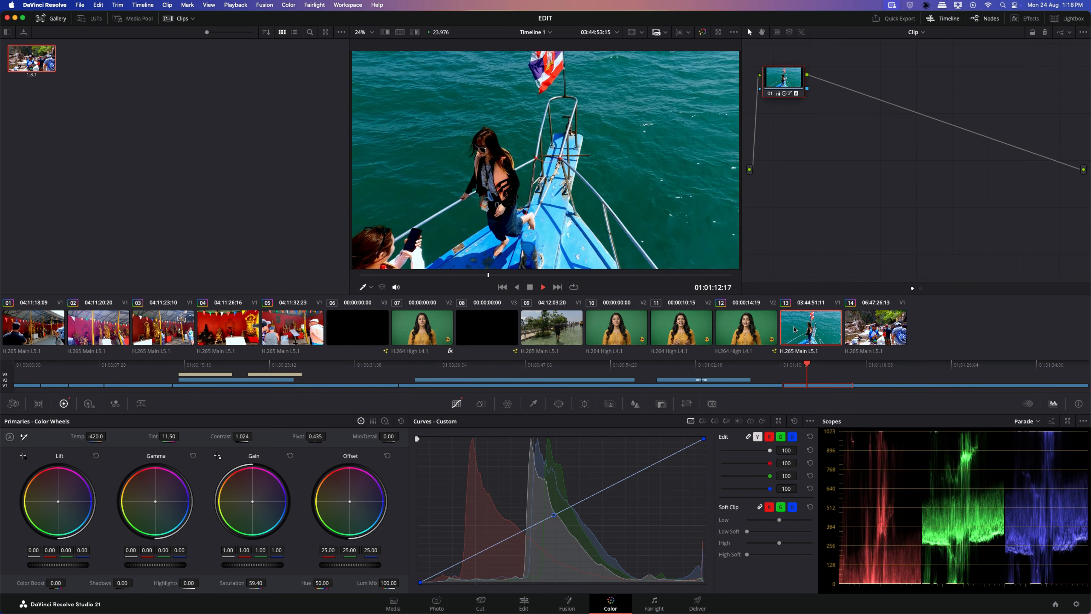
key("space")
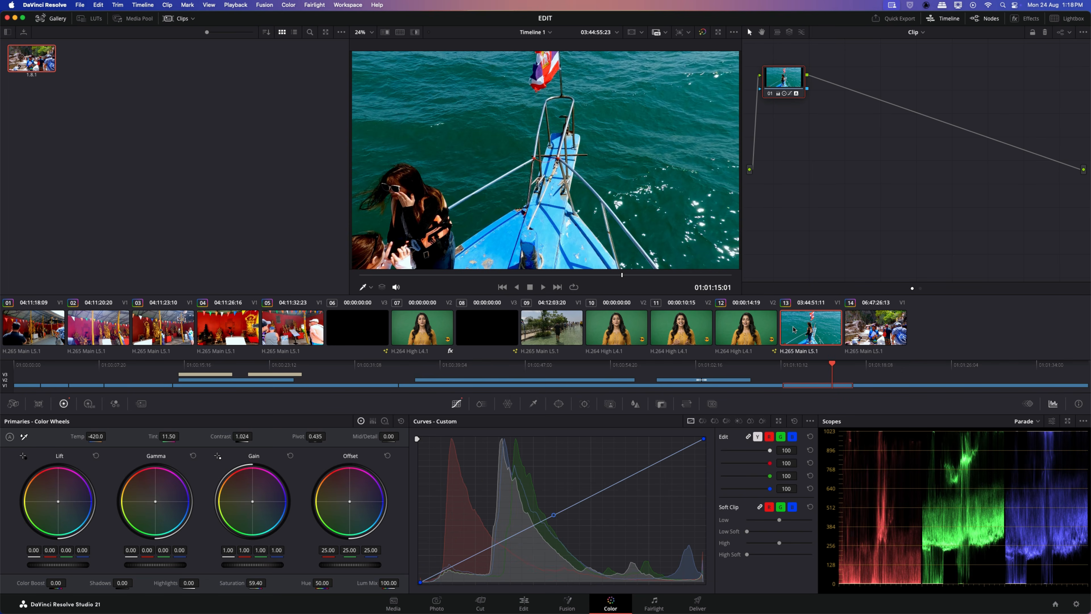
left_click(875, 332)
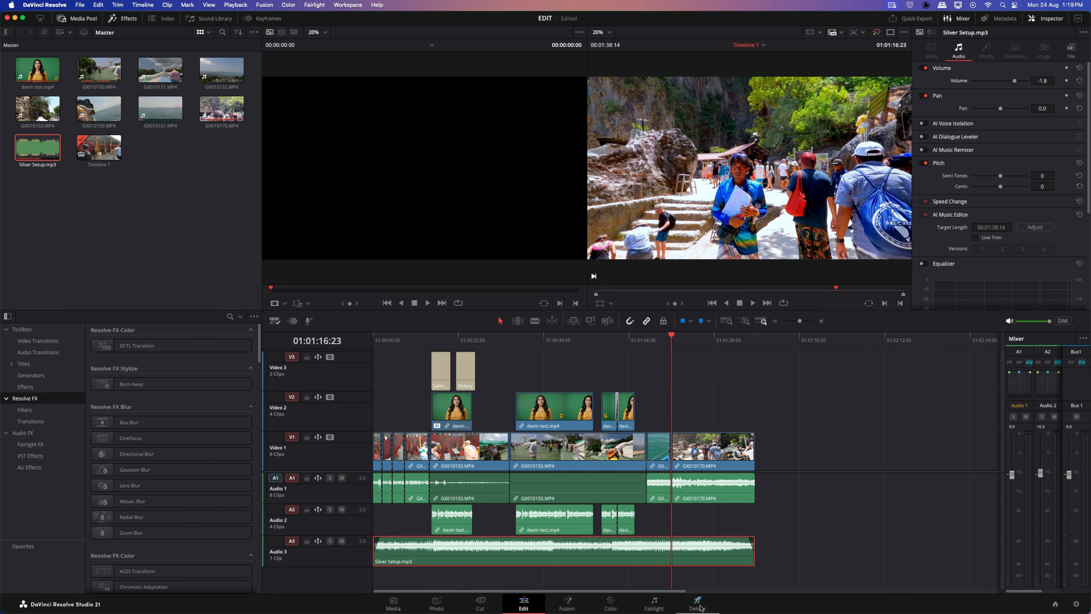
Go to the Deliver page and choose the H.264 Master render preset for Timeline 1
left_click(699, 604)
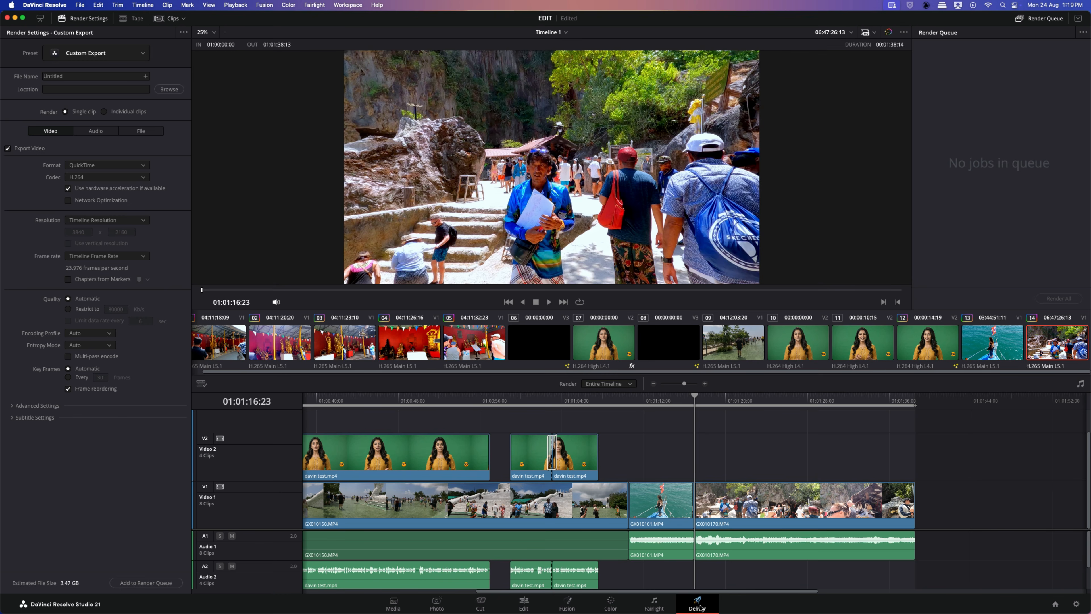
left_click(131, 57)
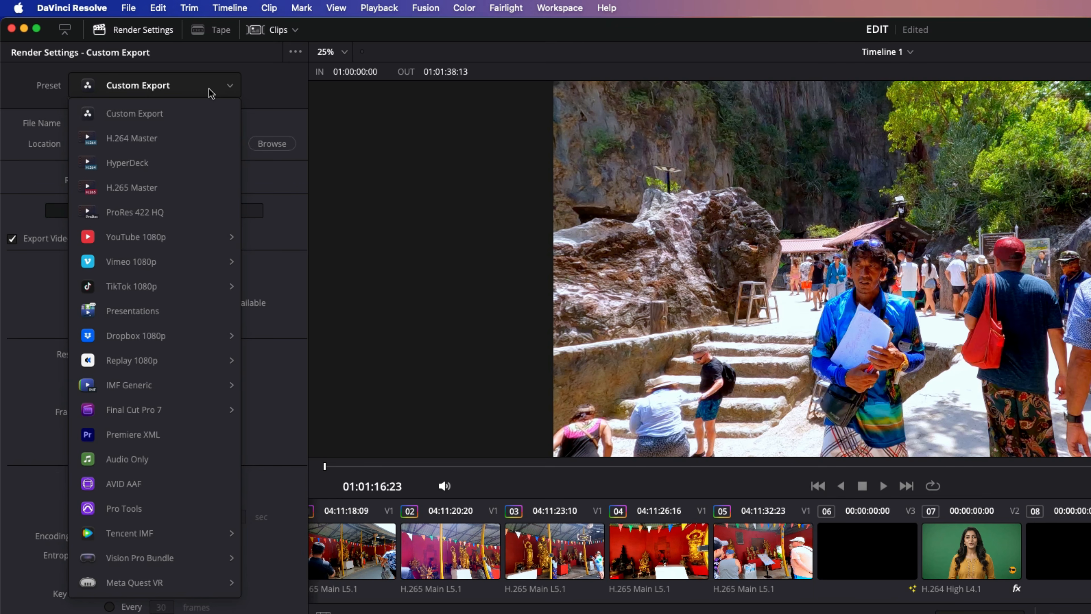
mouse_move(192, 245)
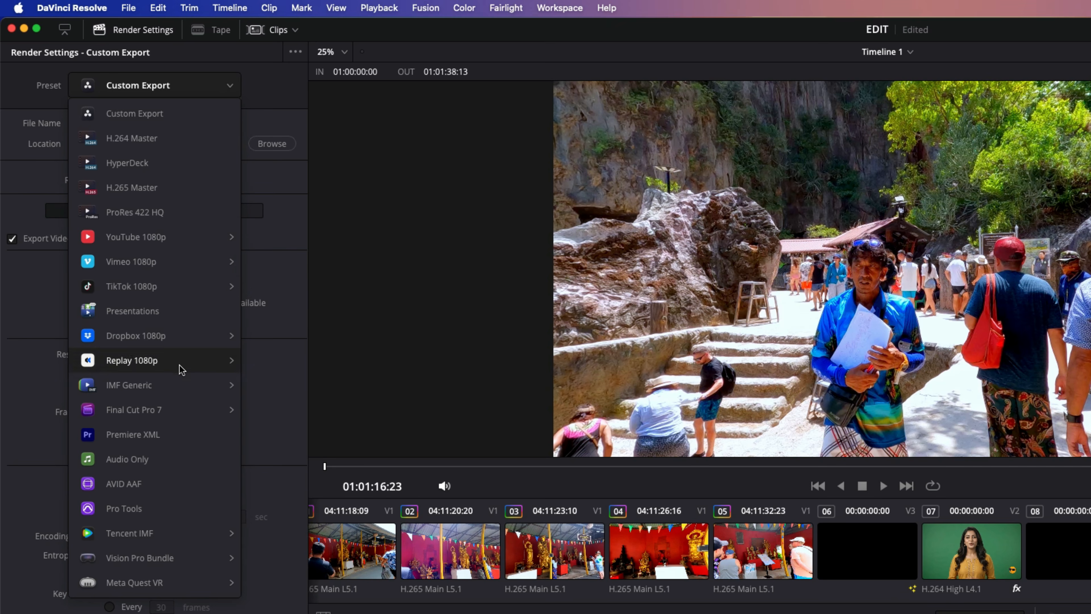
mouse_move(177, 422)
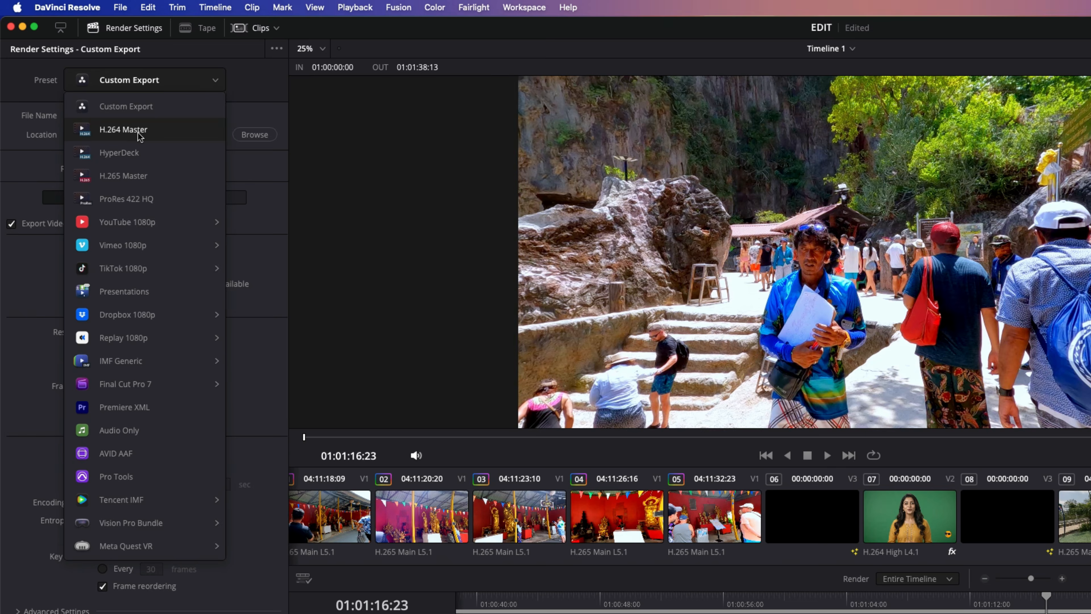
left_click(147, 139)
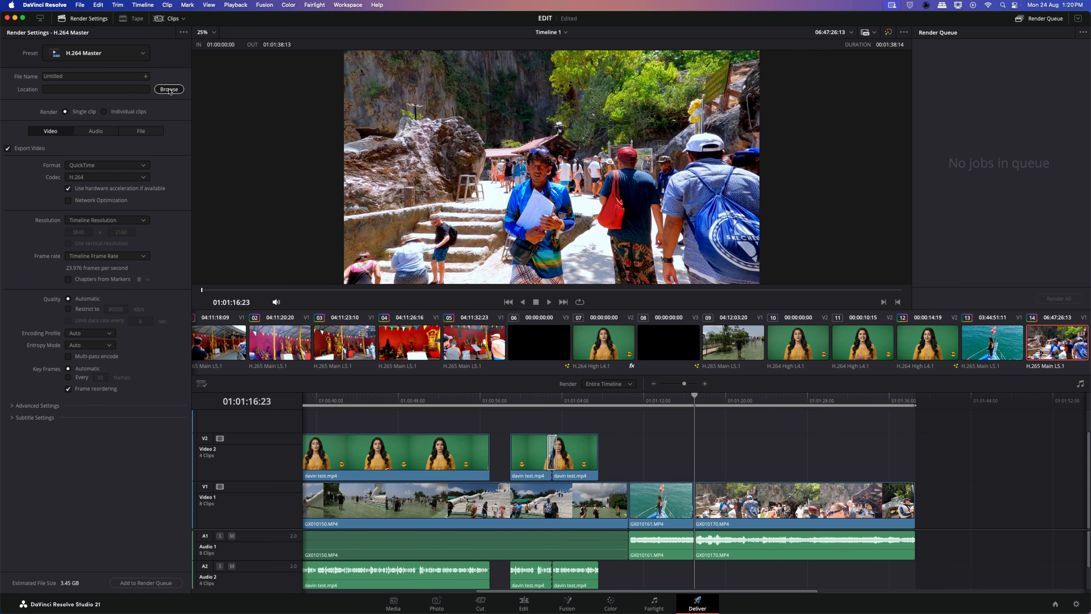
Set the render output to the file name "Mac and pc" on the Desktop, and queue and render the job
left_click(255, 134)
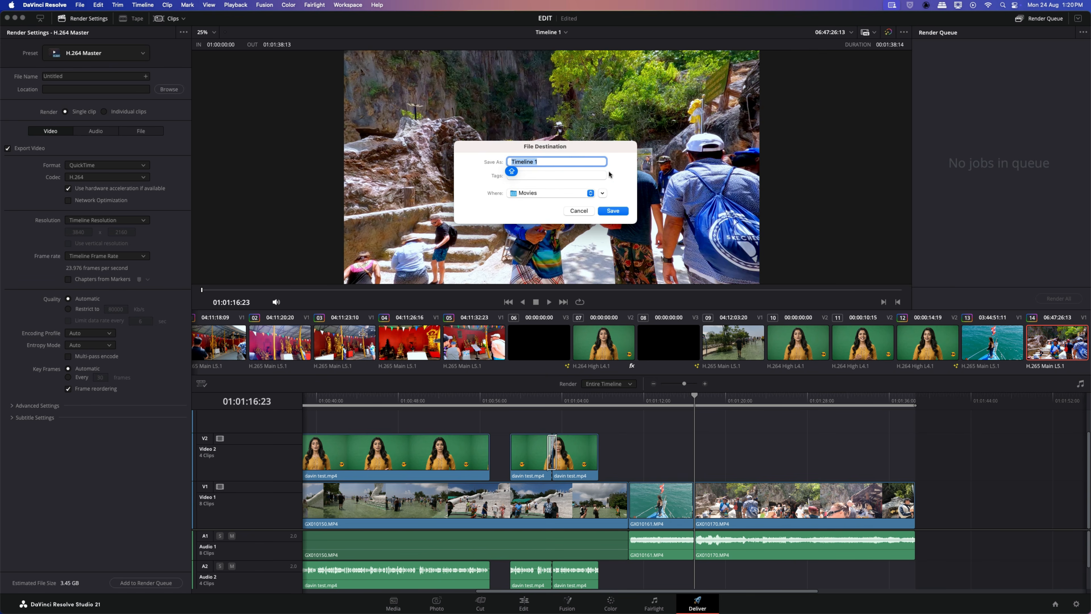
left_click(586, 192)
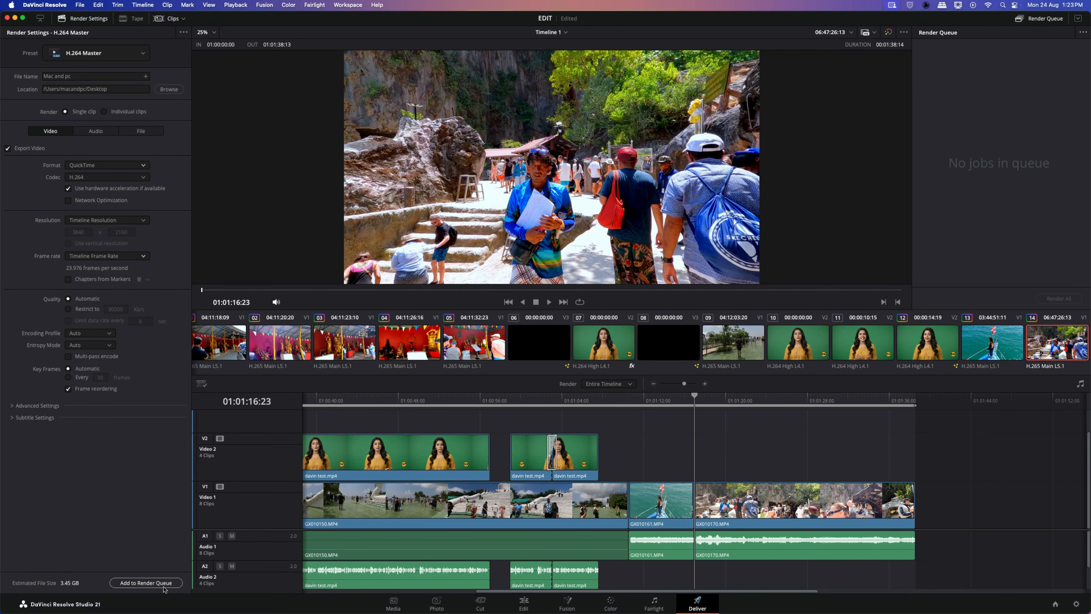
left_click(146, 583)
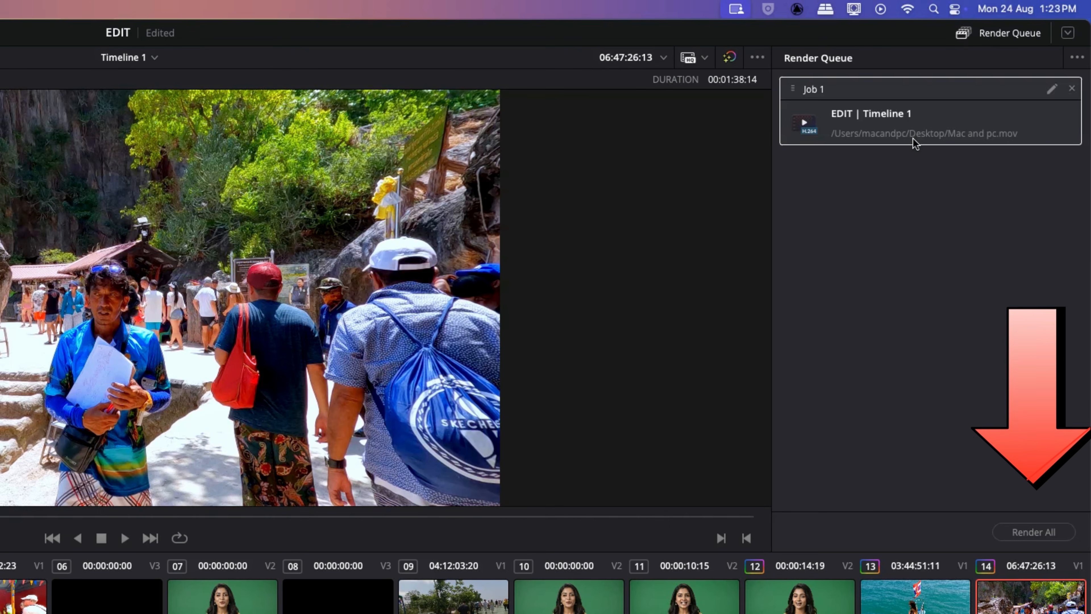
left_click(1033, 532)
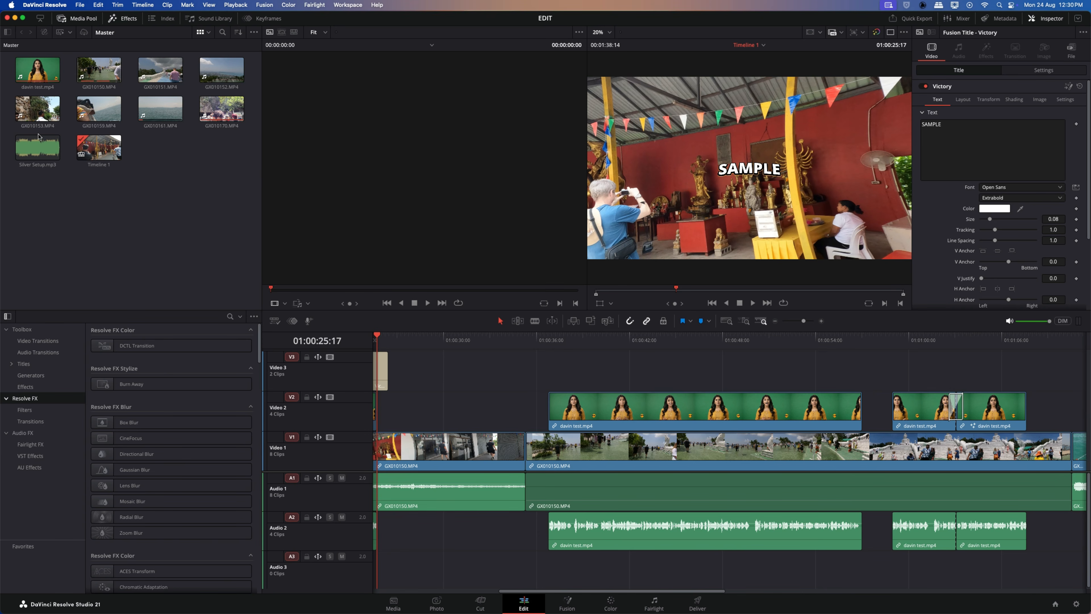
Lay Silver Setup.mp3 along Audio 3 up to the end of the last video clip and fade out its end
left_click(29, 150)
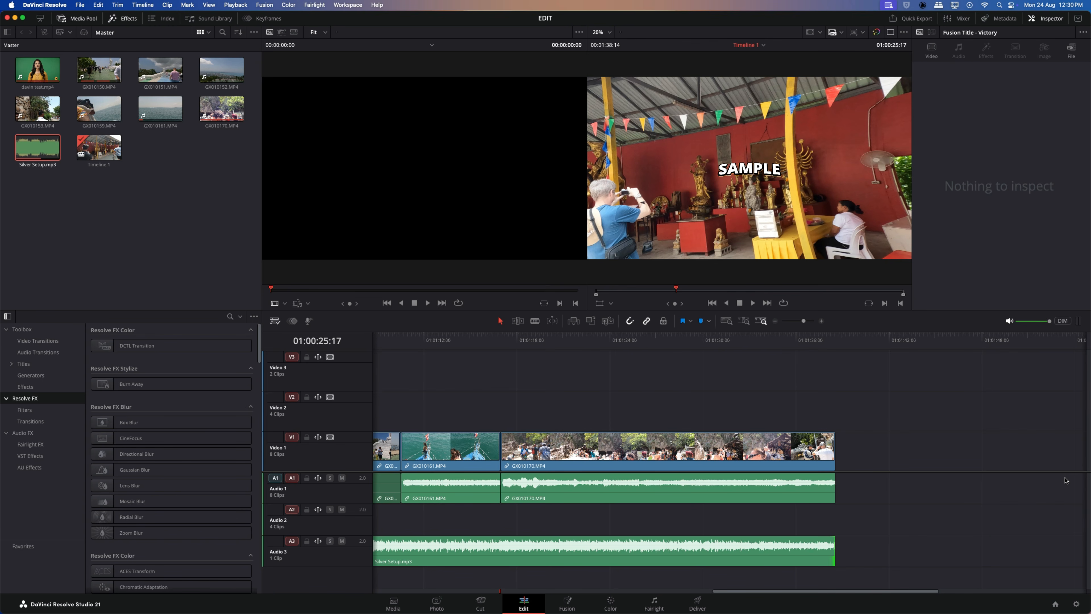
left_click(798, 560)
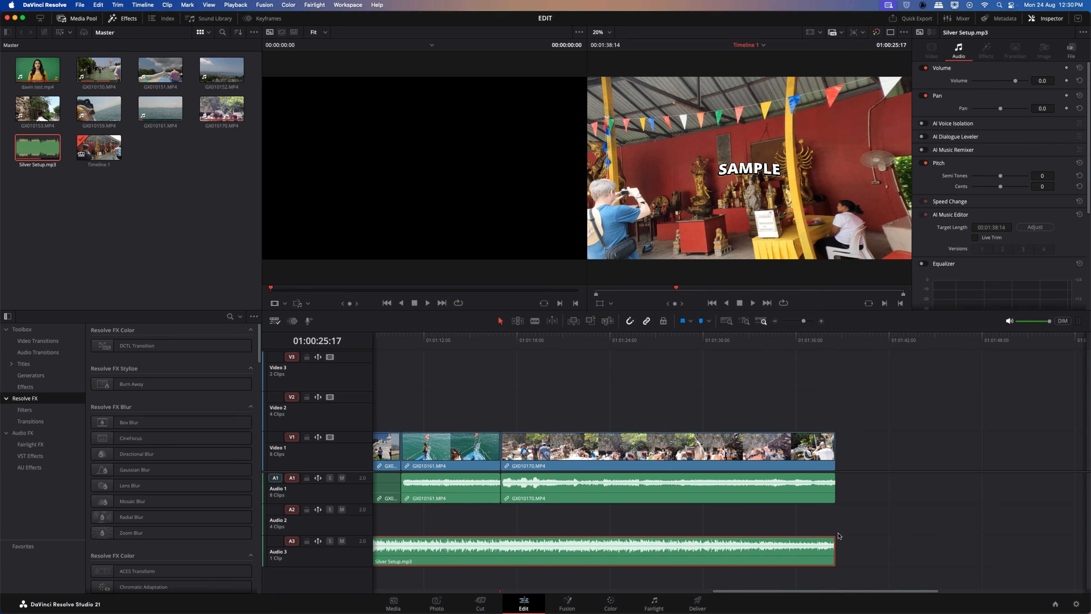
left_click_drag(834, 537, 806, 538)
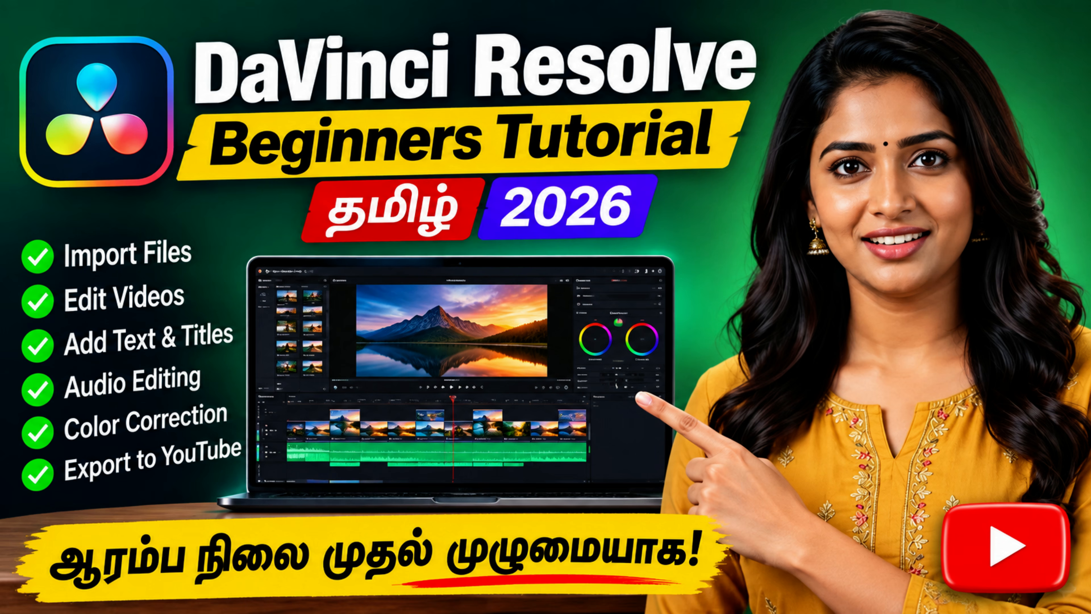